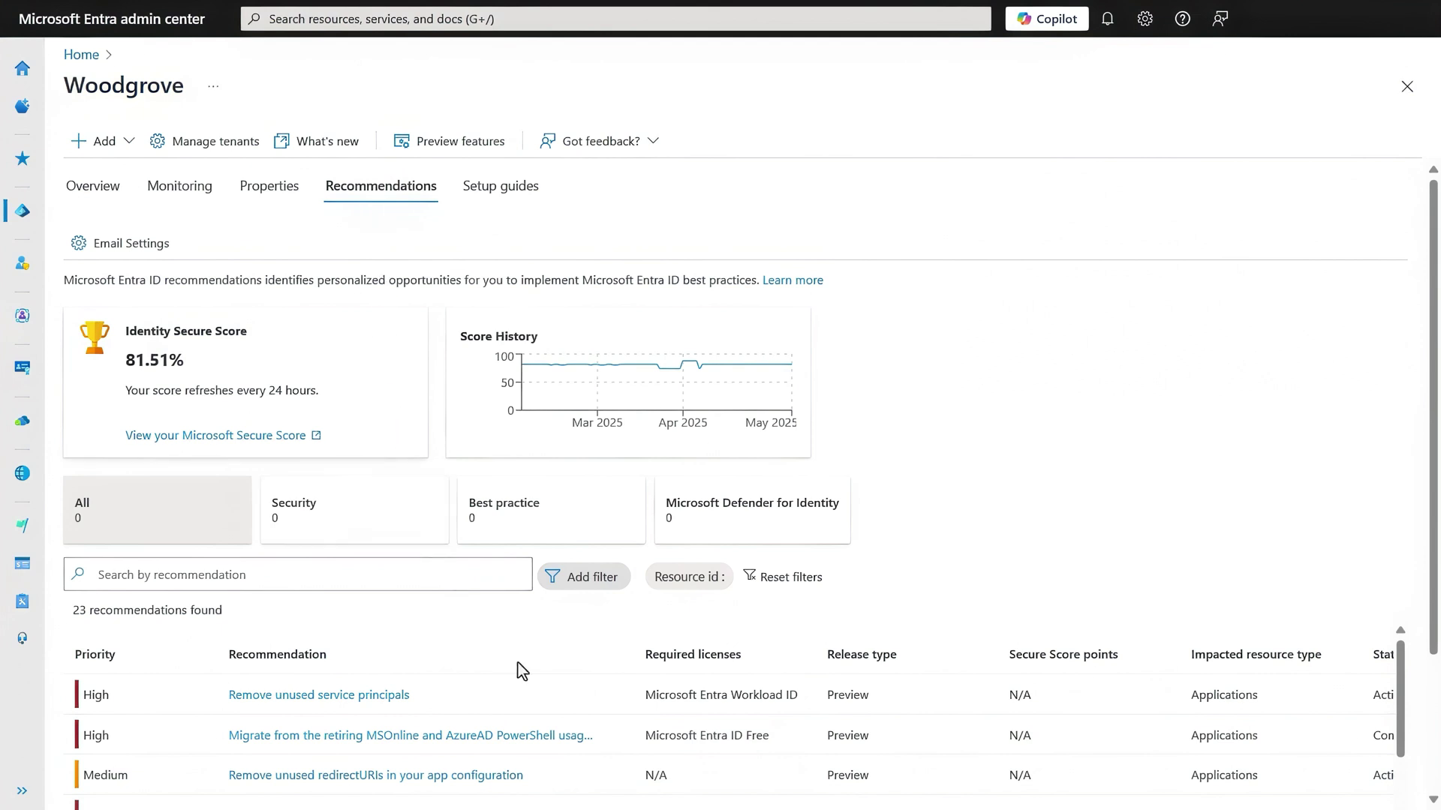
Review the Secure Score recommendations and open 'Require multifactor authentication for administrative roles'.
scroll(1334, 605, down, 1)
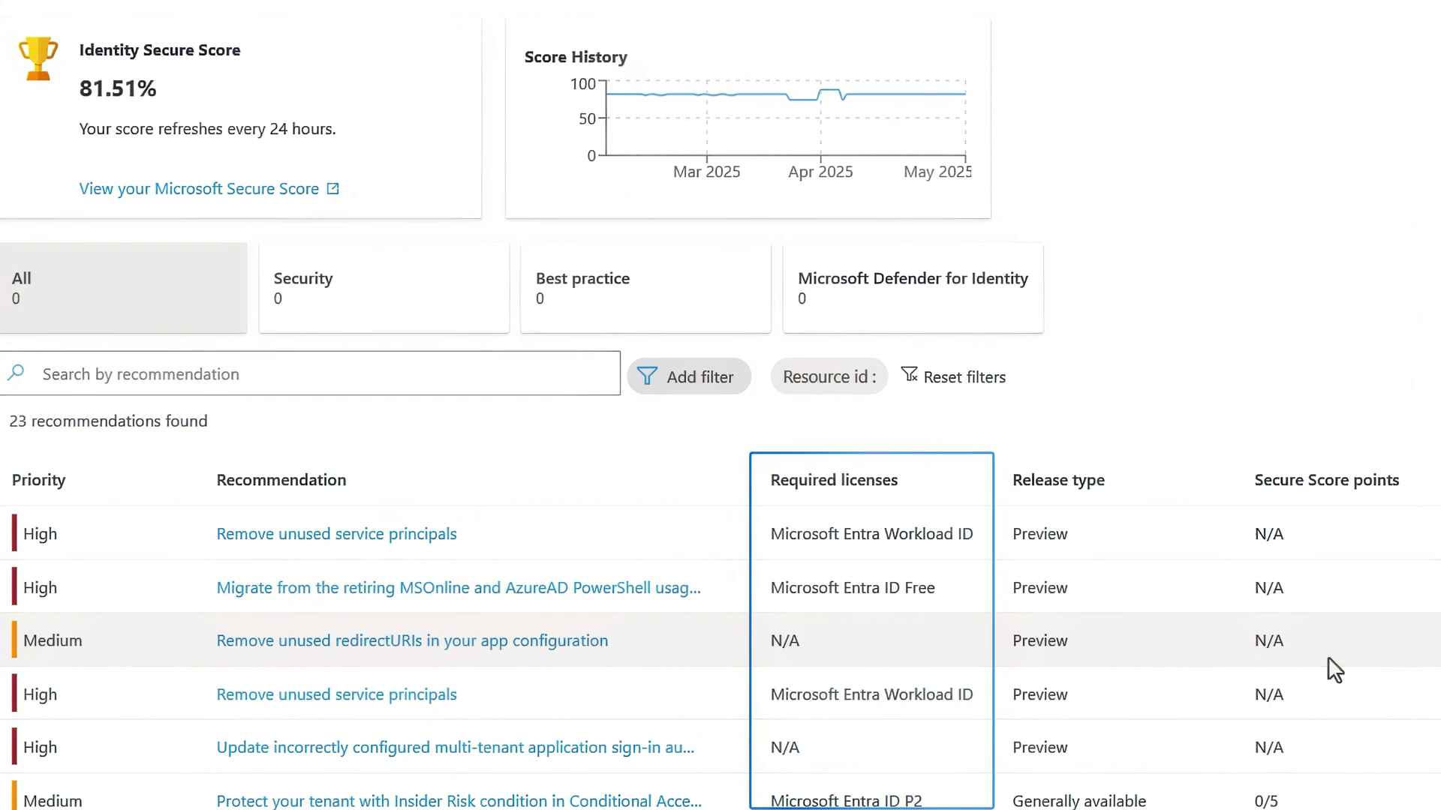
scroll(1334, 668, down, 5)
scroll(1334, 668, down, 5)
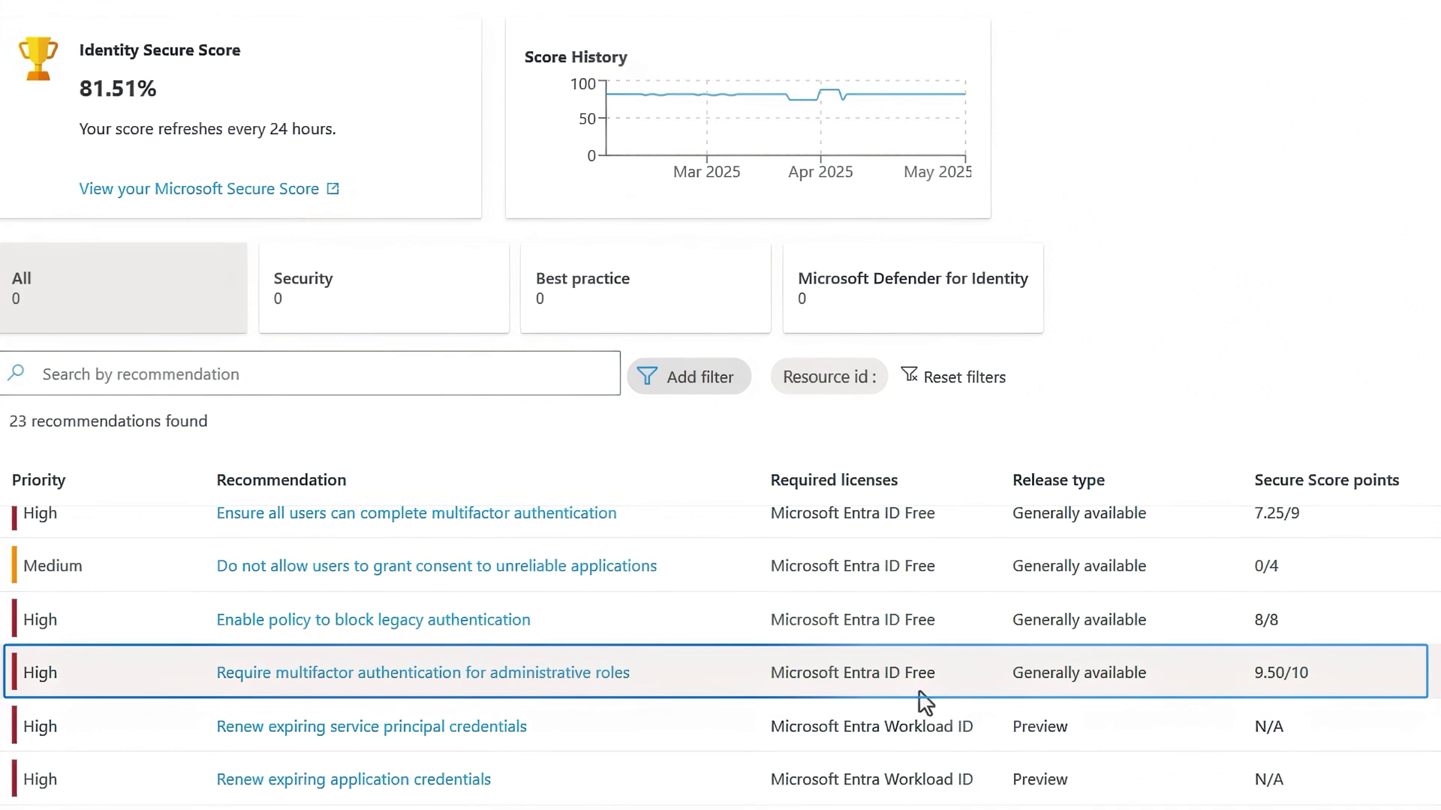
scroll(1325, 675, up, 2)
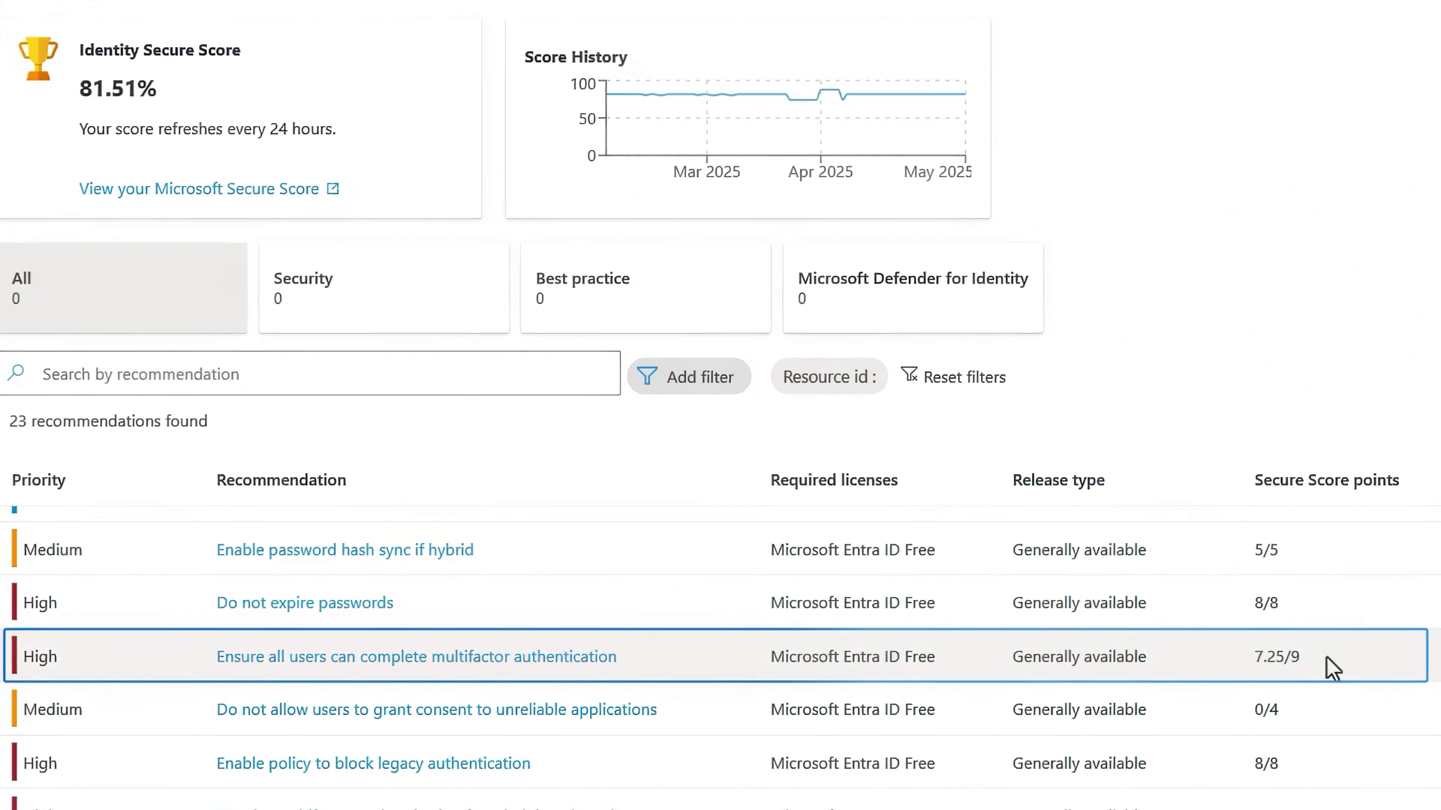
scroll(1325, 705, down, 2)
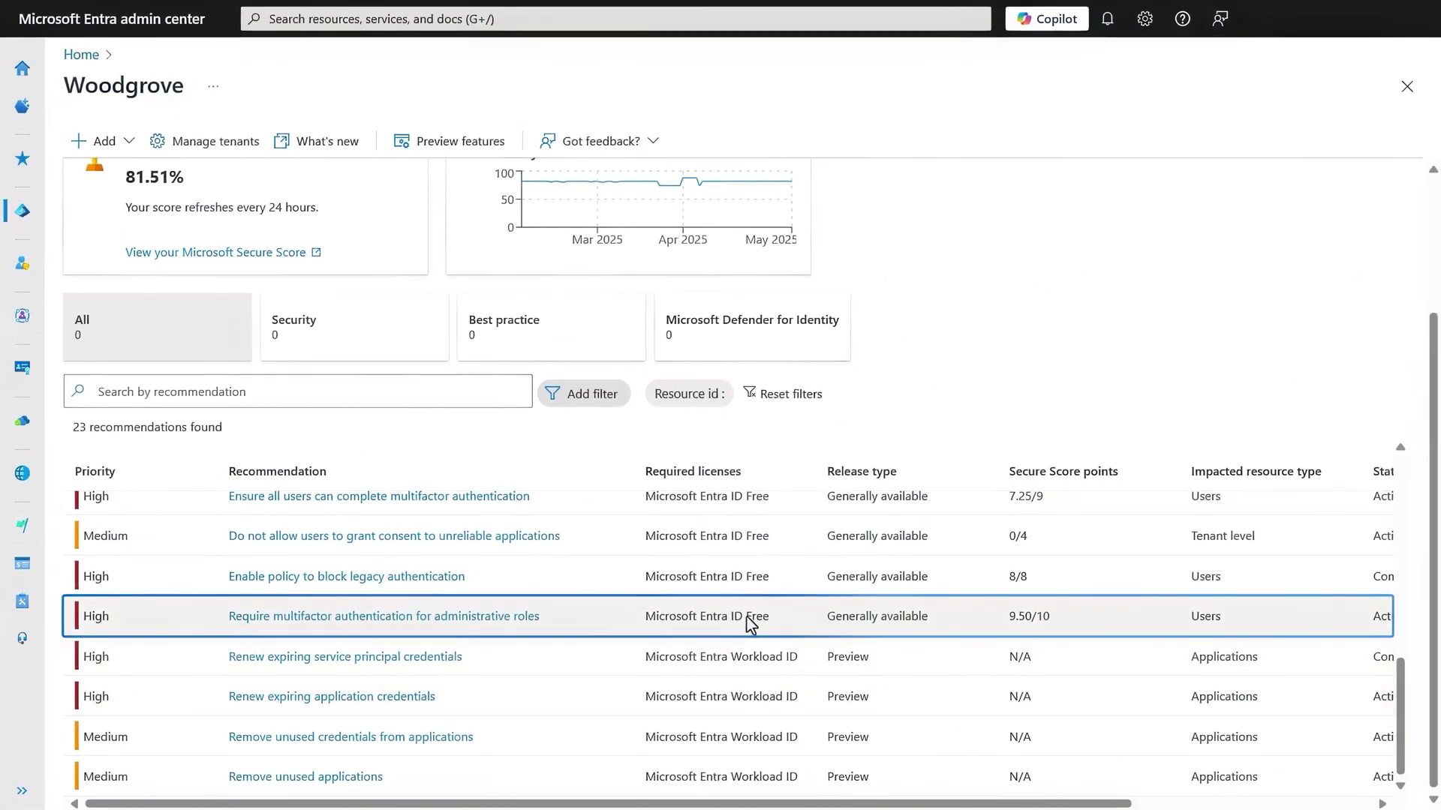
click(526, 617)
Scroll the MFA for administrative roles recommendation down to its impacted resources.
scroll(527, 623, down, 10)
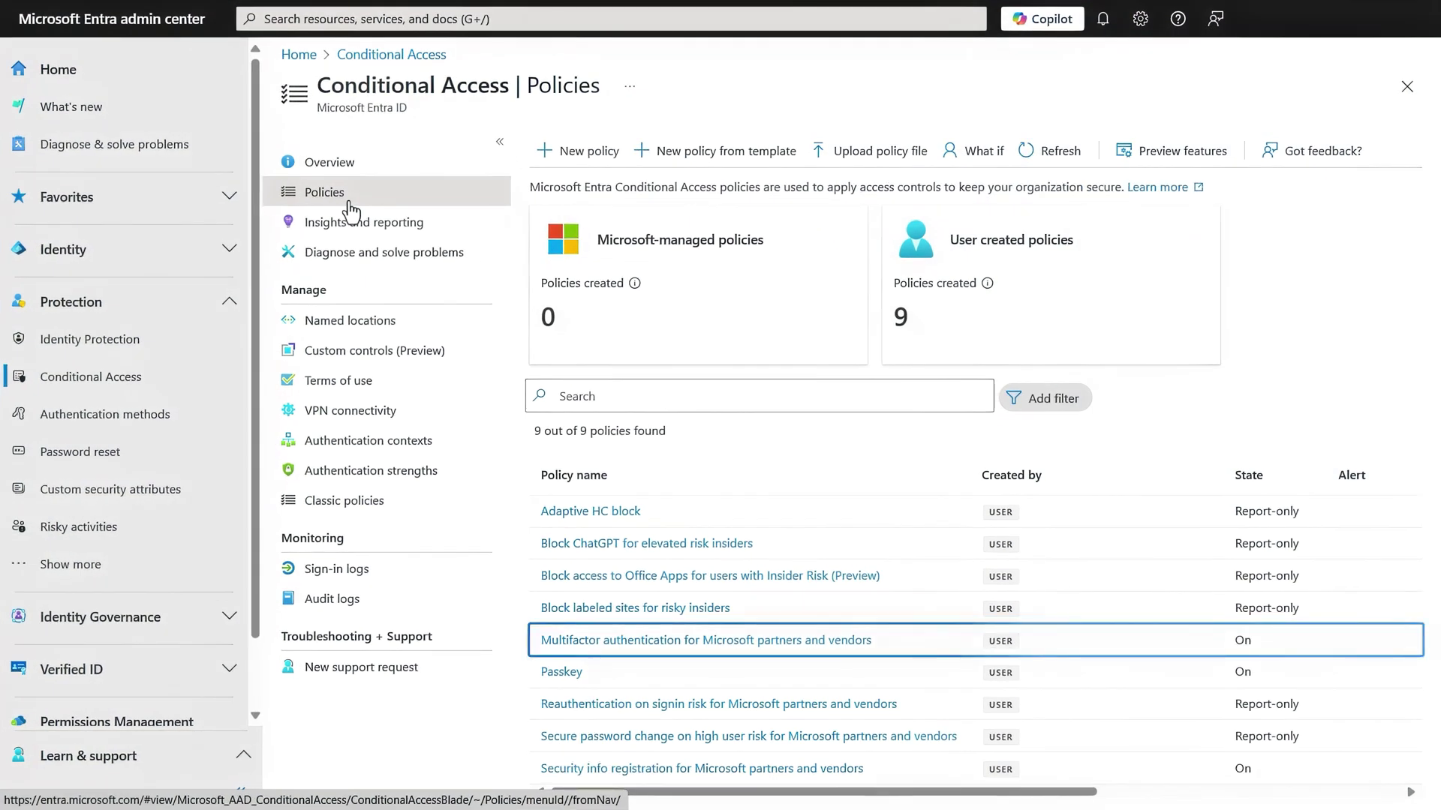
Open the 'Multifactor authentication for Microsoft partners and vendors' policy, check its target resources, then show its grant controls.
click(590, 642)
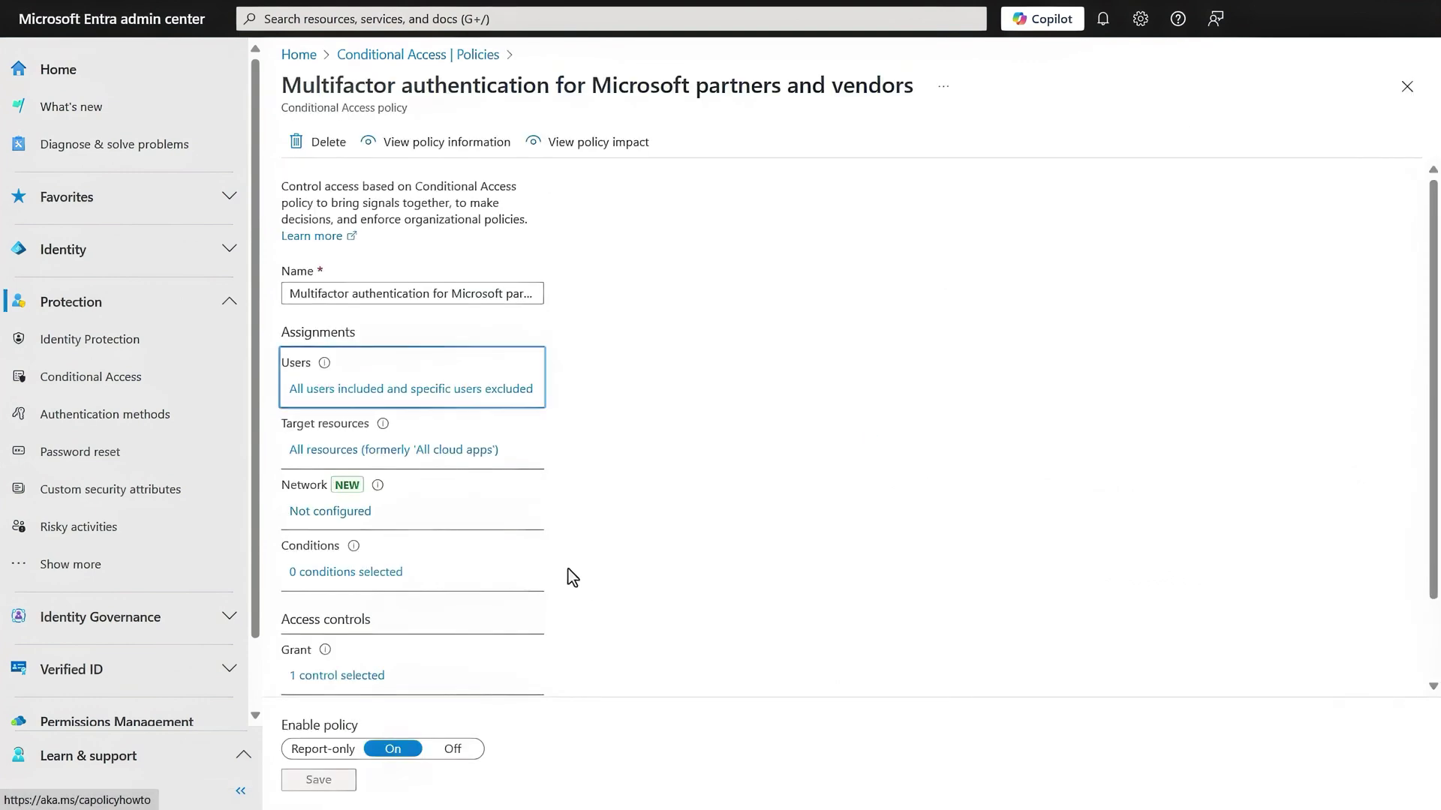
click(471, 450)
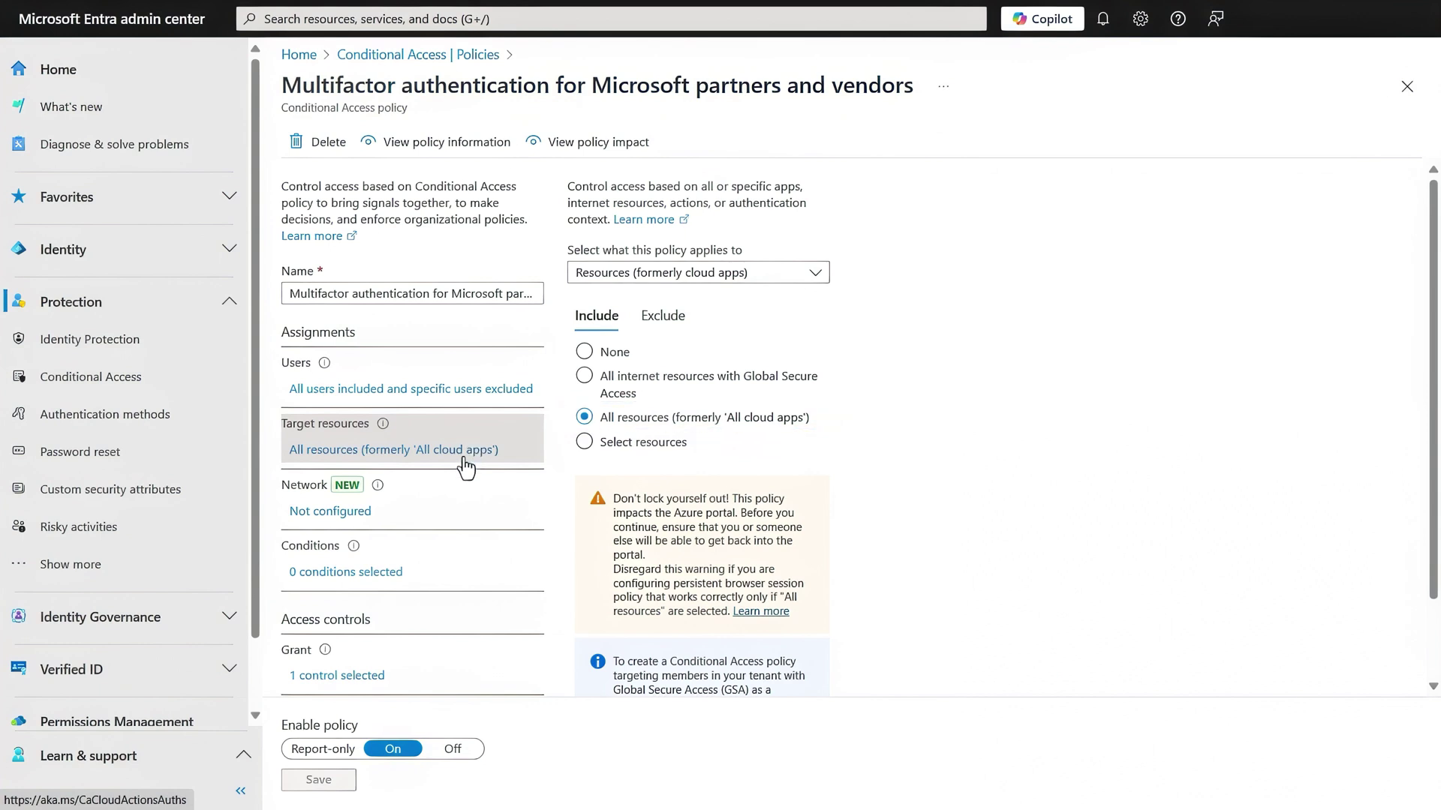
click(381, 681)
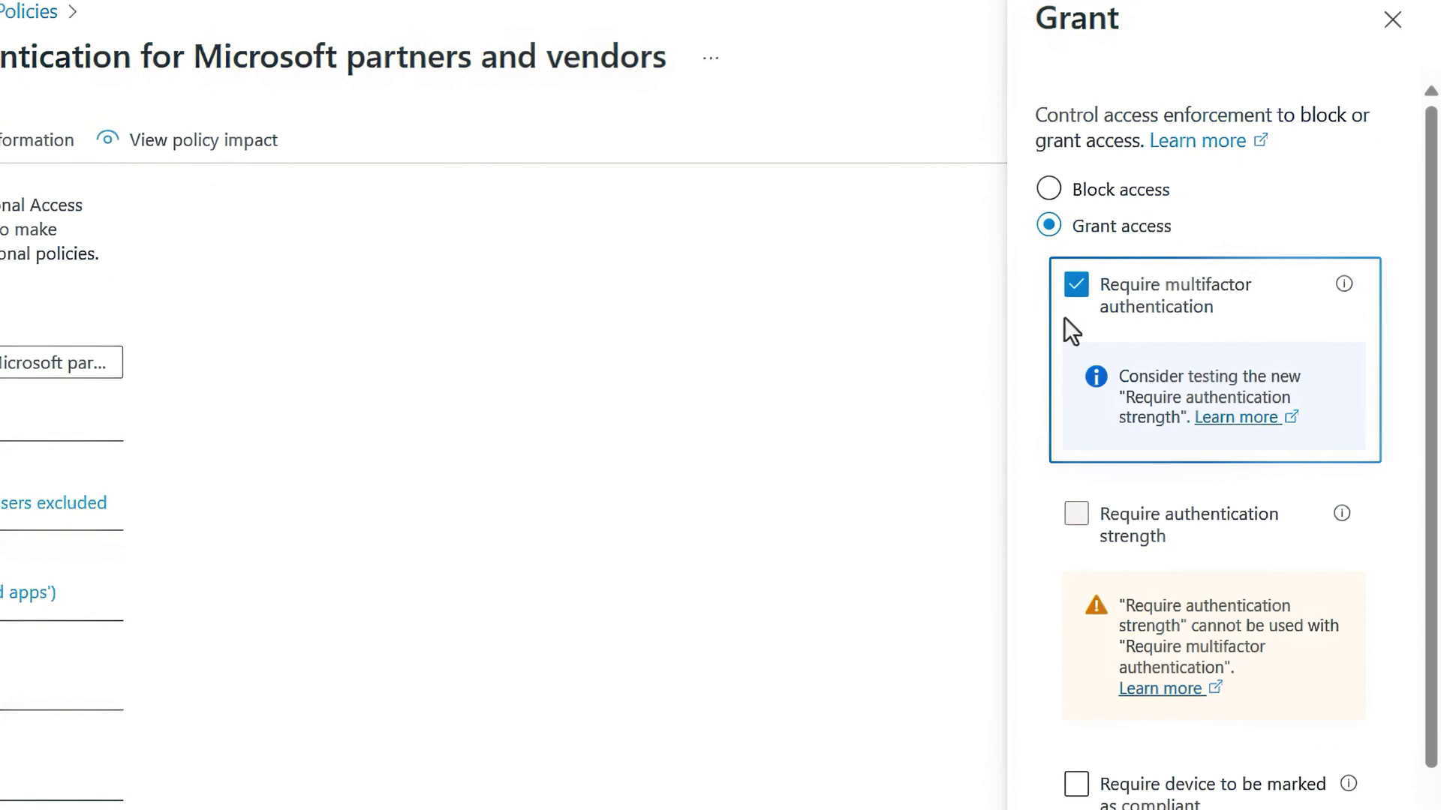
Replace 'Require multifactor authentication' with 'Require authentication strength' and review the strength options.
click(1074, 289)
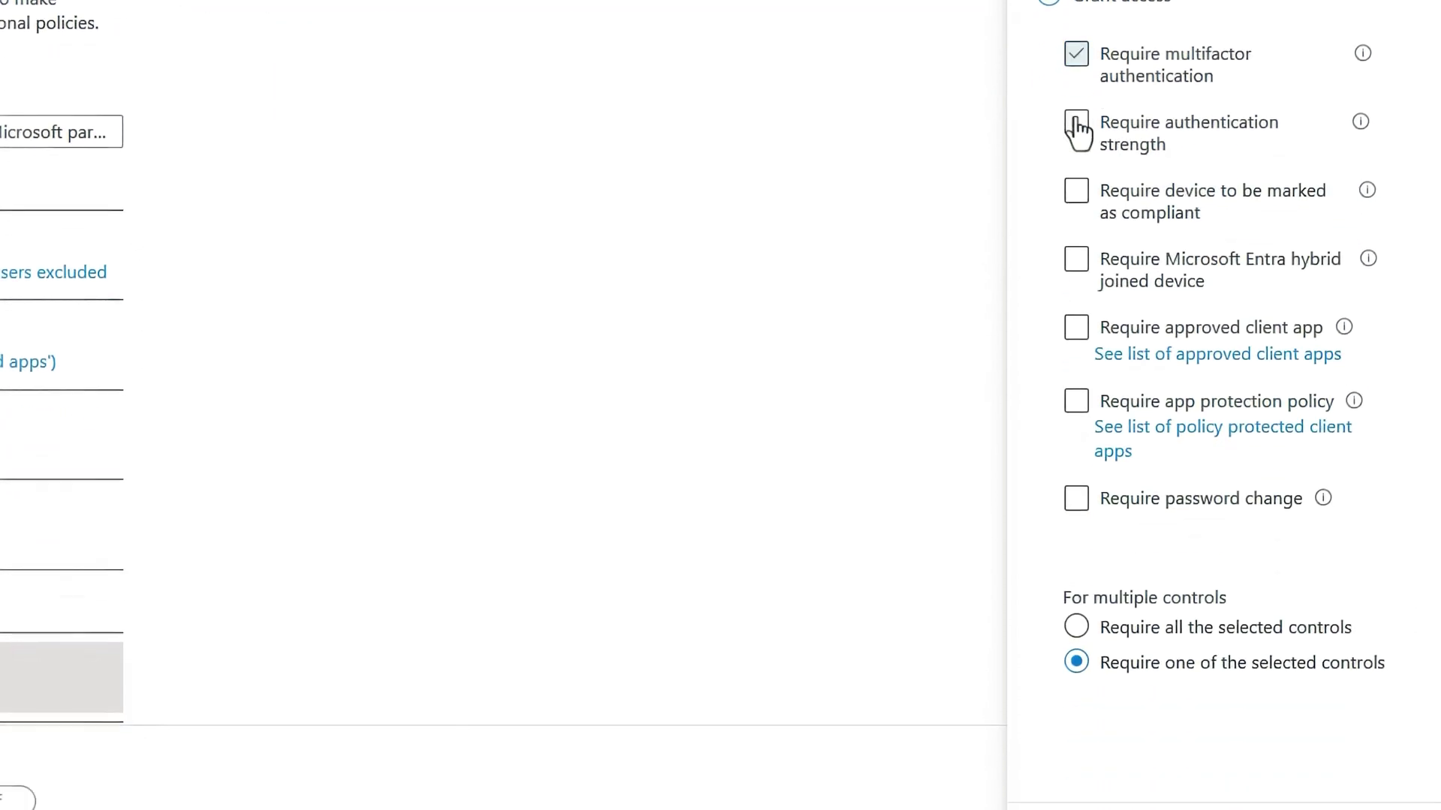
click(1076, 513)
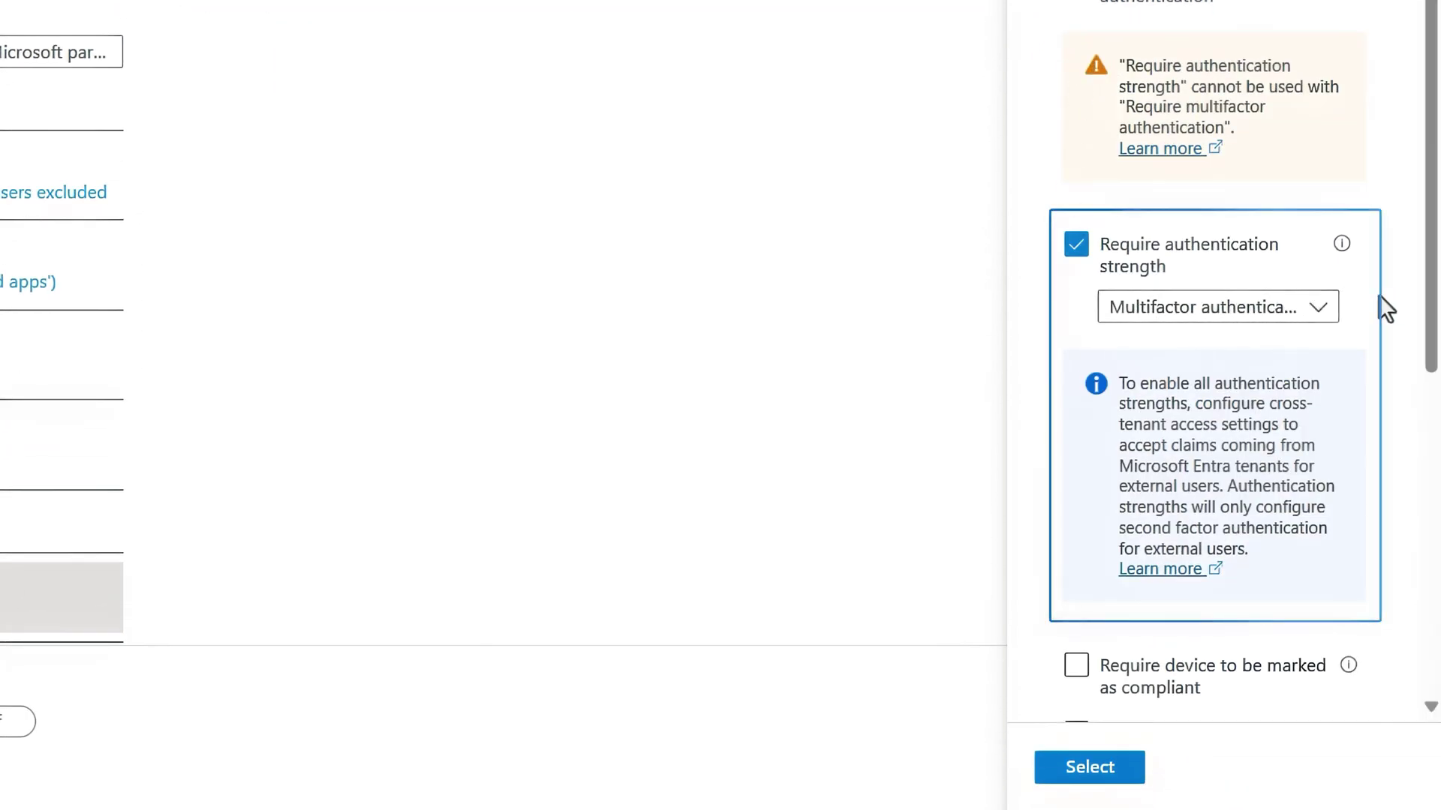
click(1319, 309)
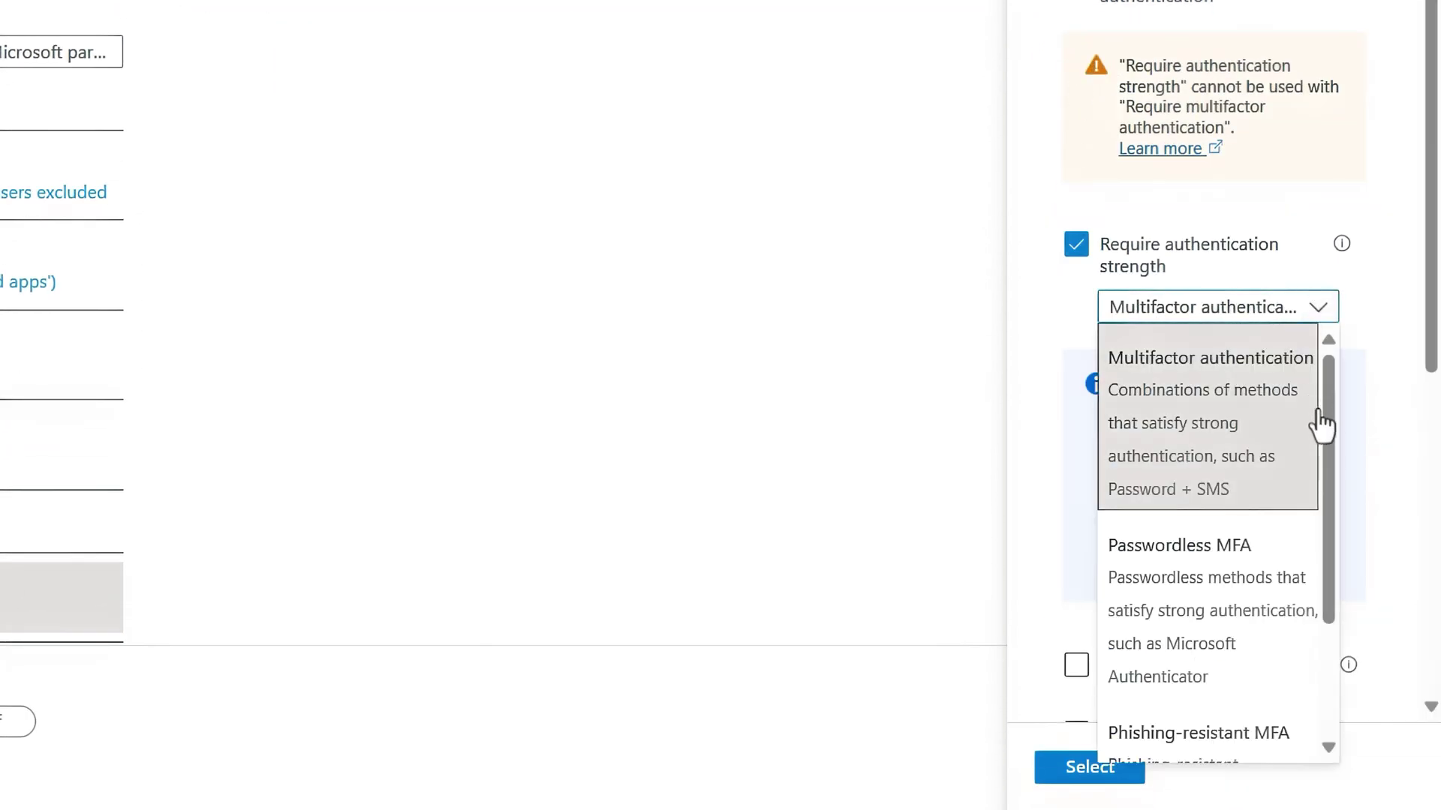
drag(1326, 422, 1321, 550)
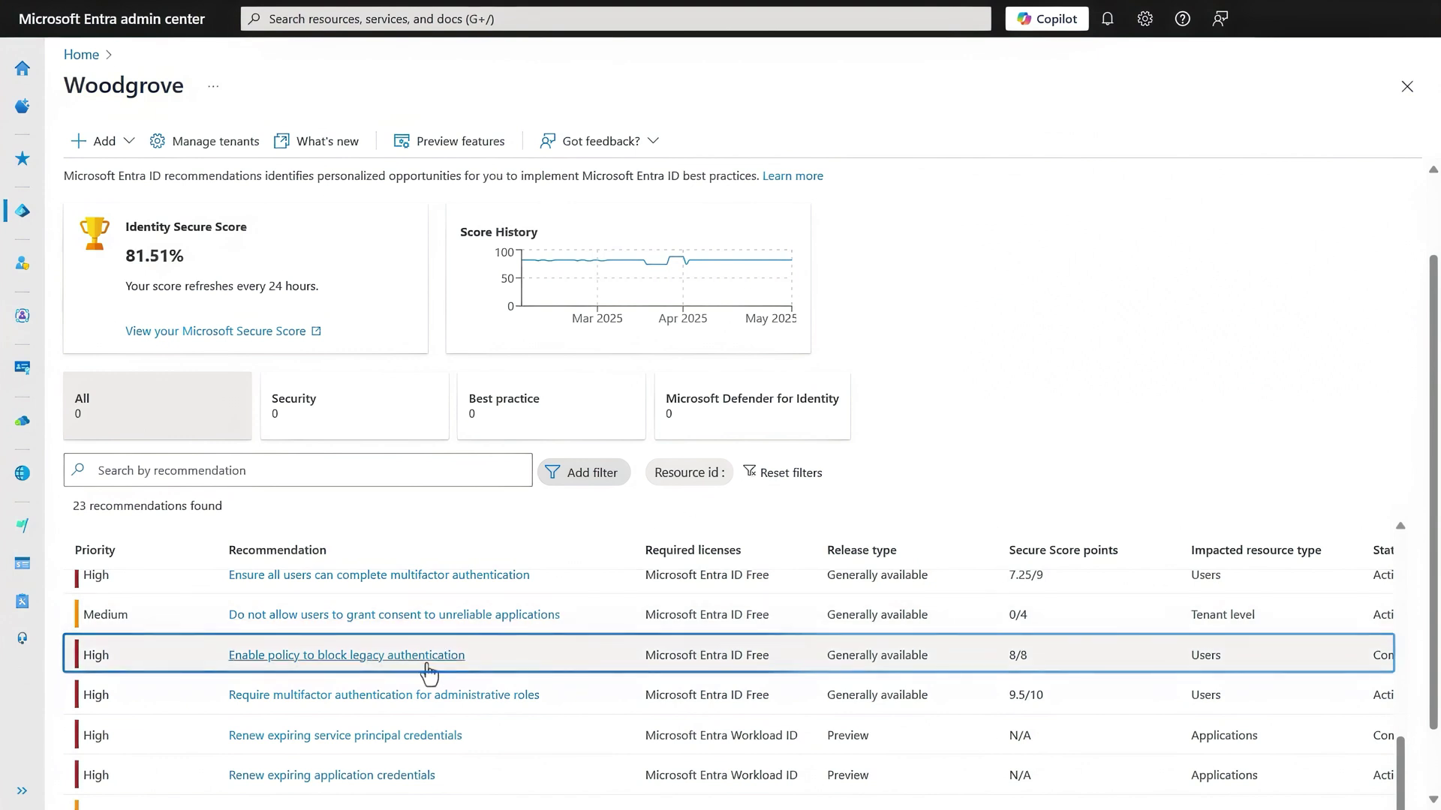
Open the 'Enable policy to block legacy authentication' recommendation.
click(427, 663)
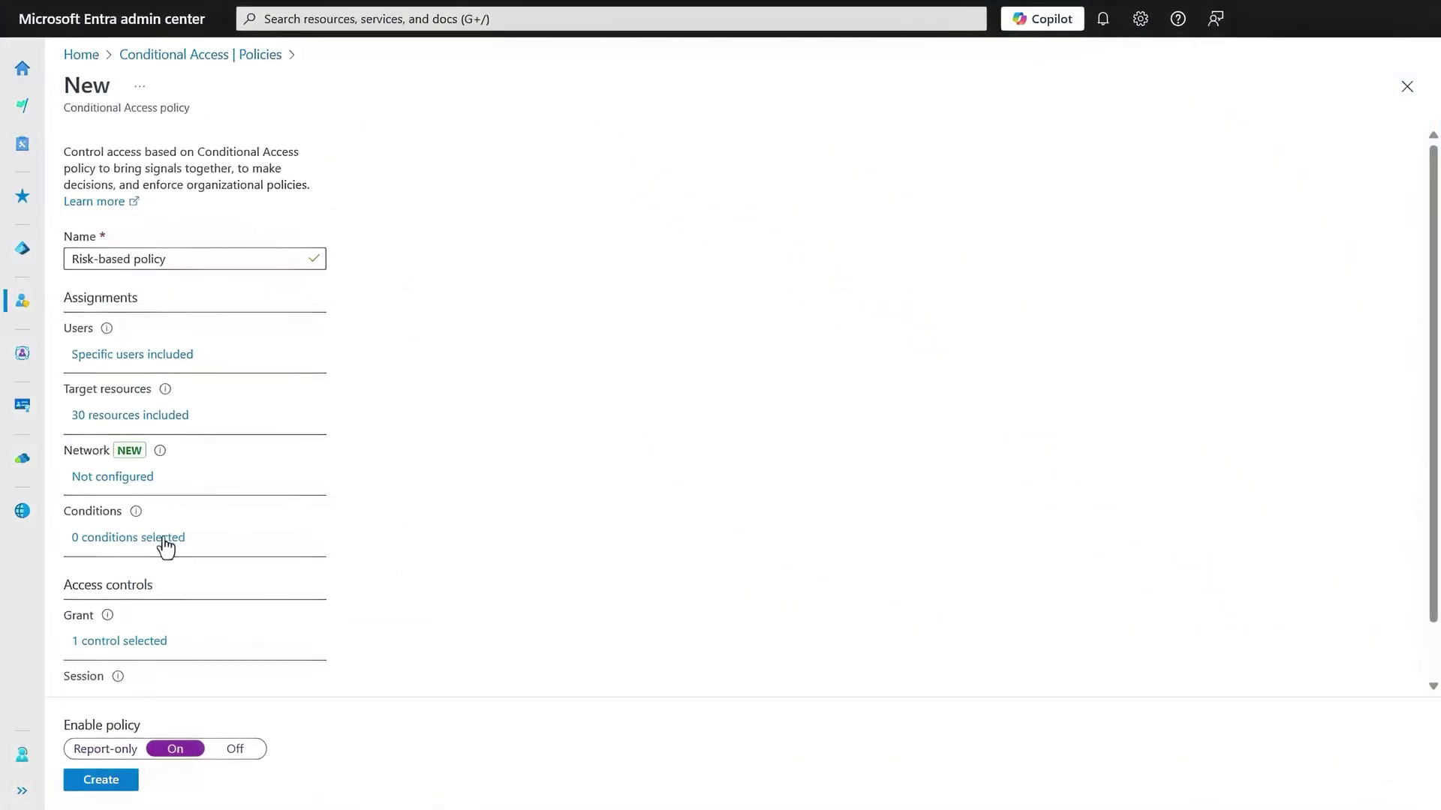
Inspect the User risk, Sign-in risk and Insider risk conditions of Risk-based policy, then show its grant controls.
click(164, 540)
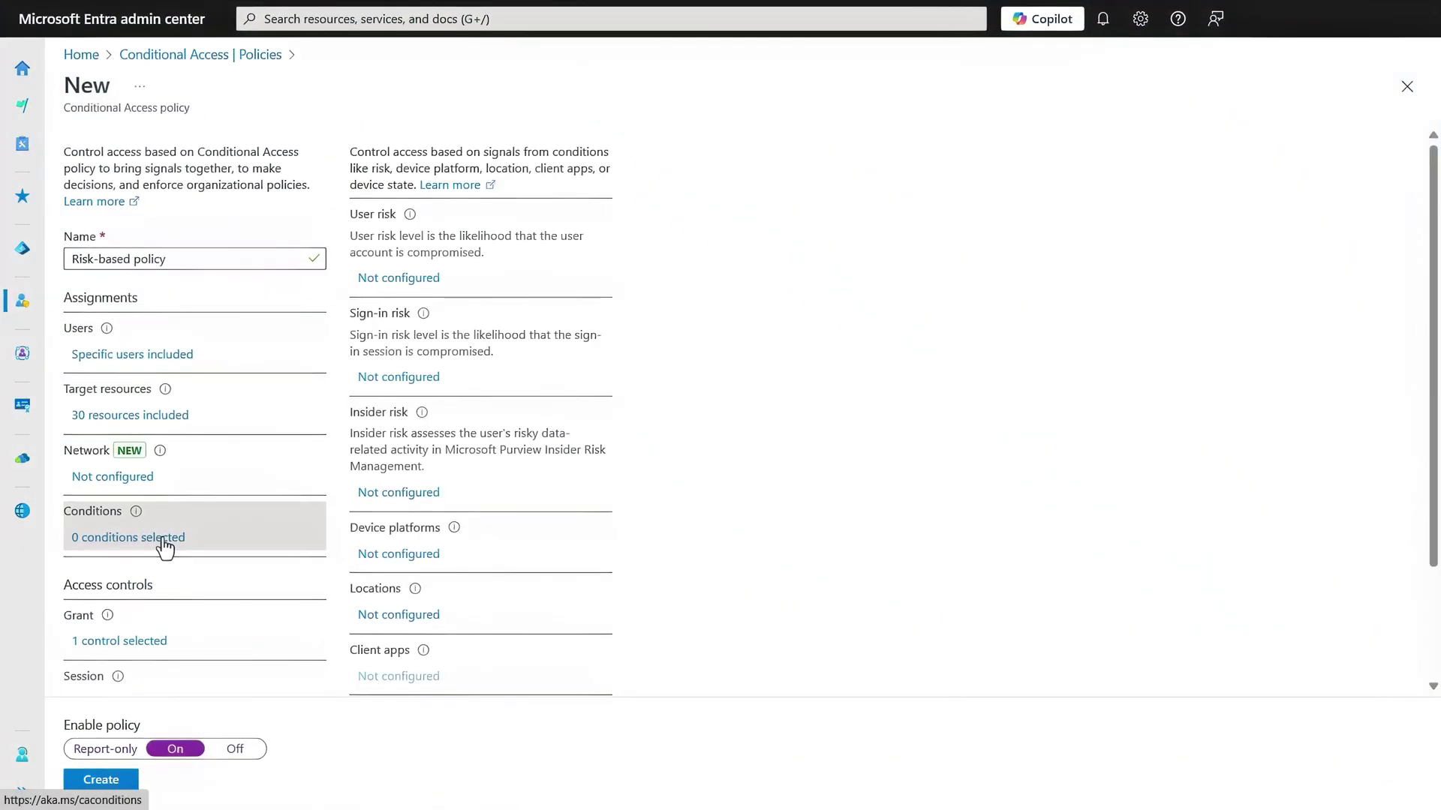
click(386, 284)
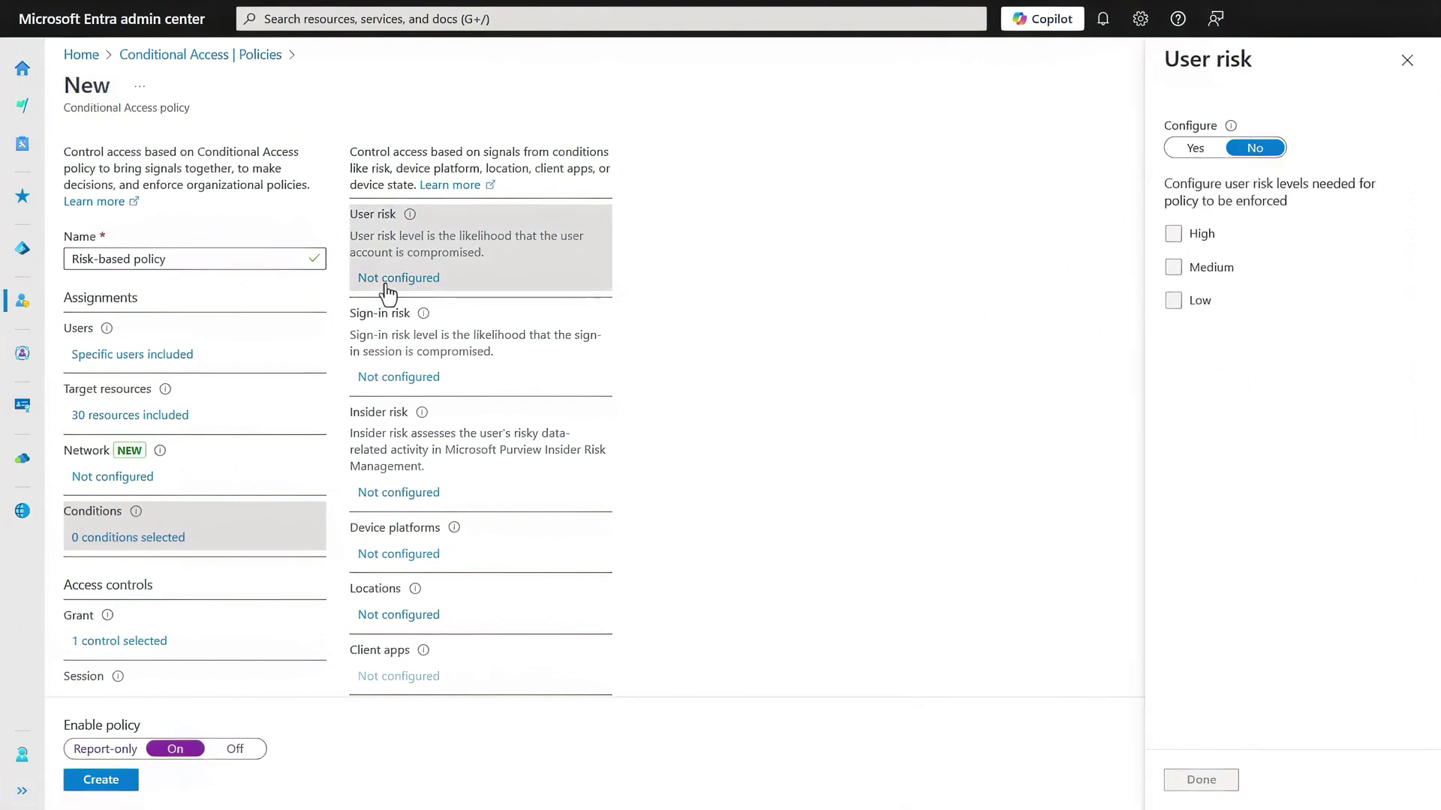
click(381, 381)
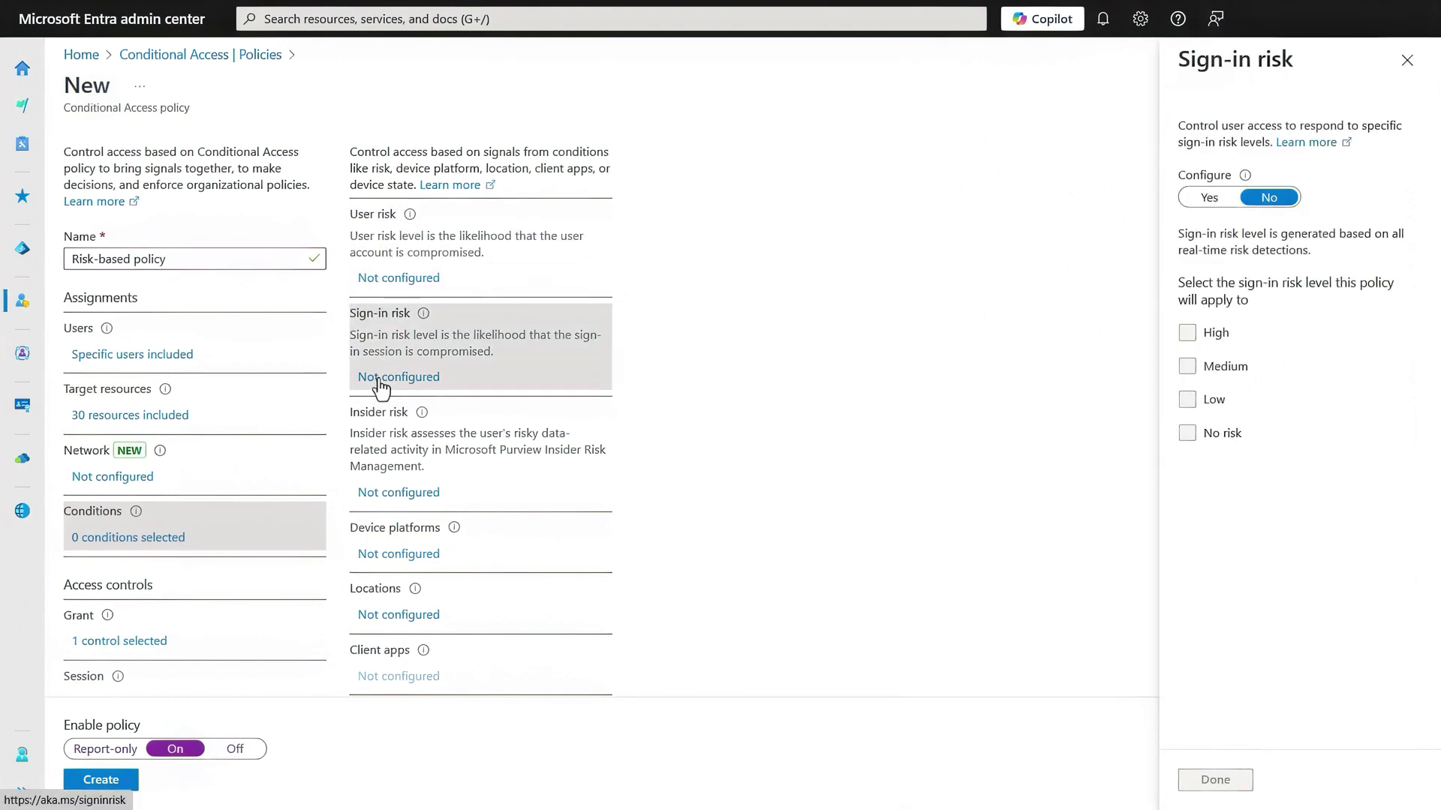
click(377, 498)
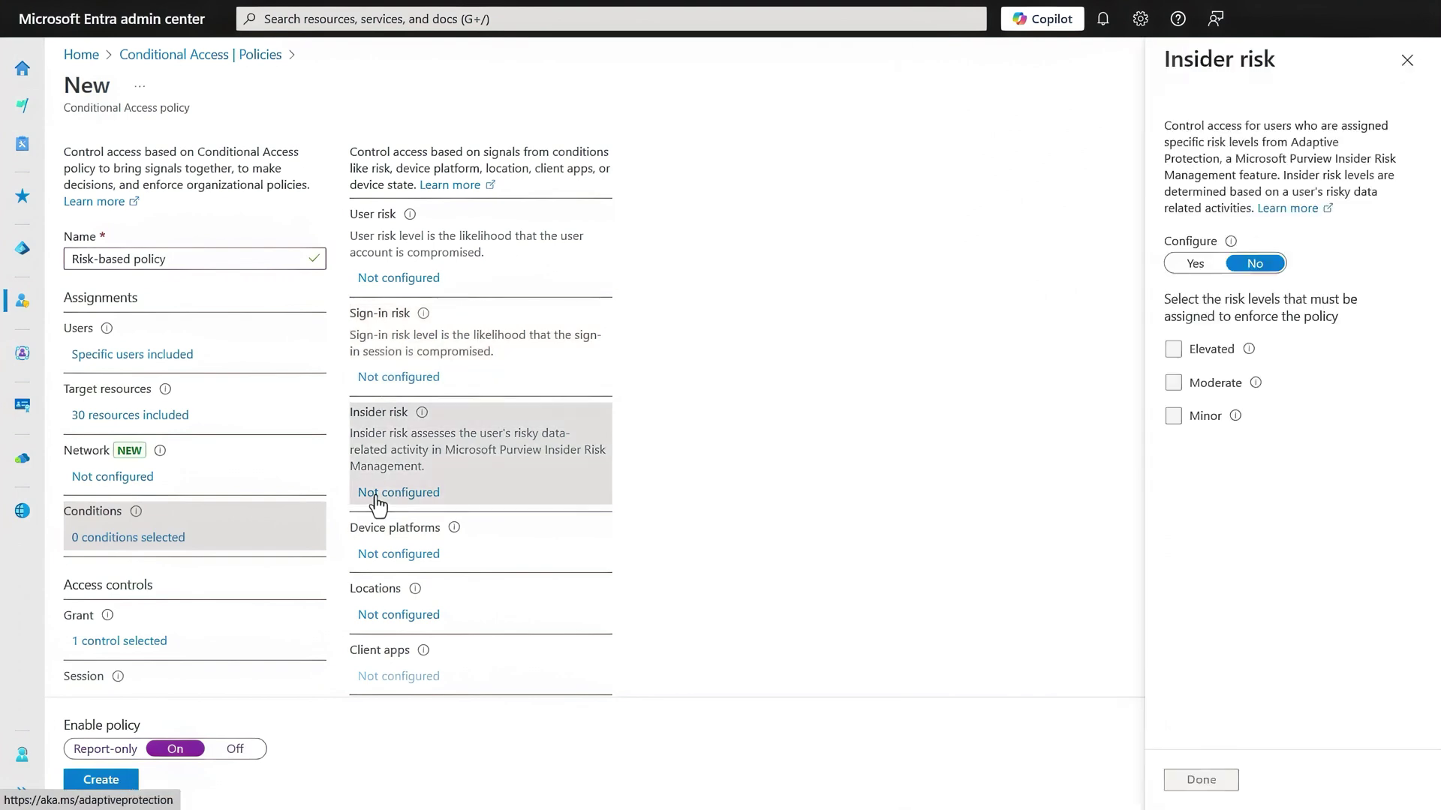
click(141, 644)
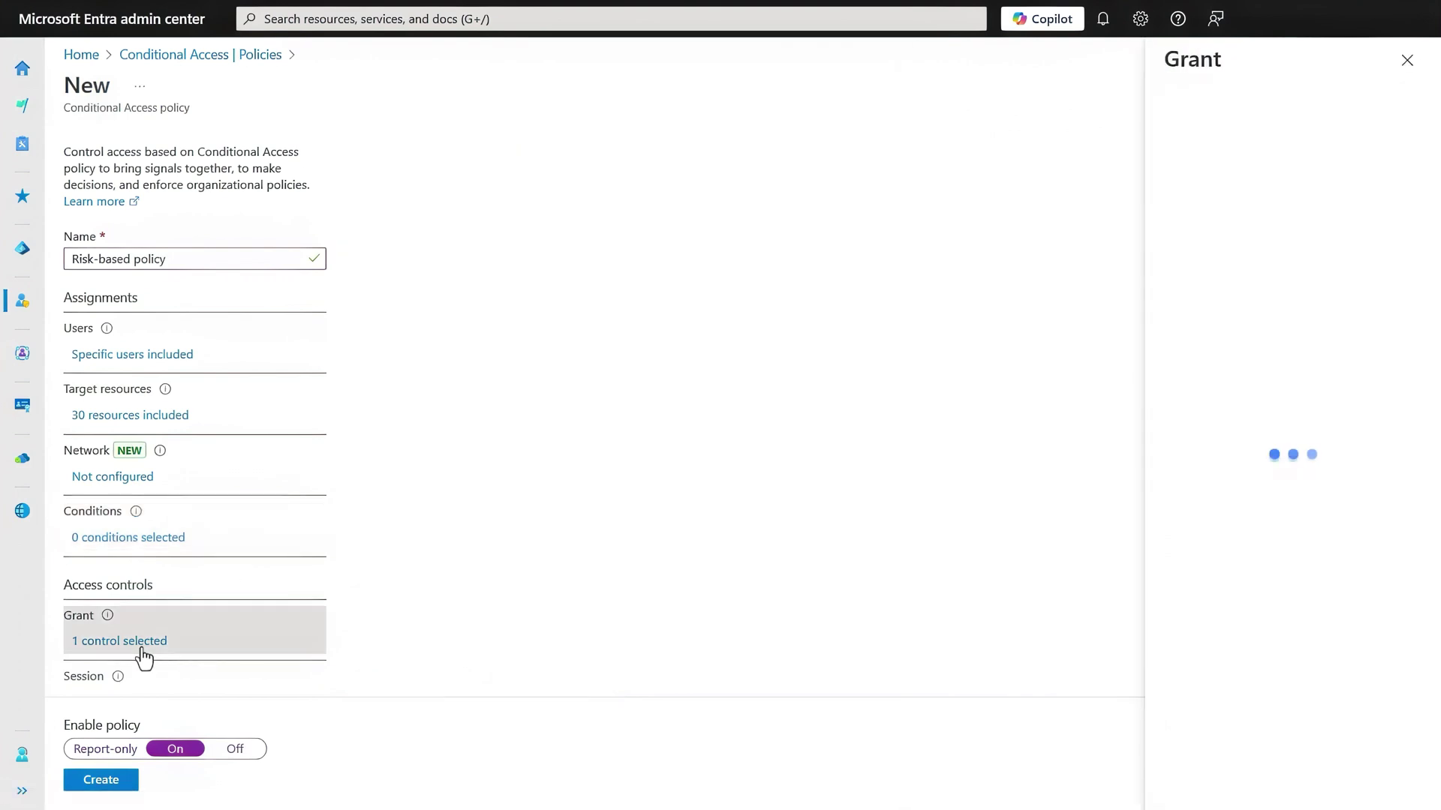
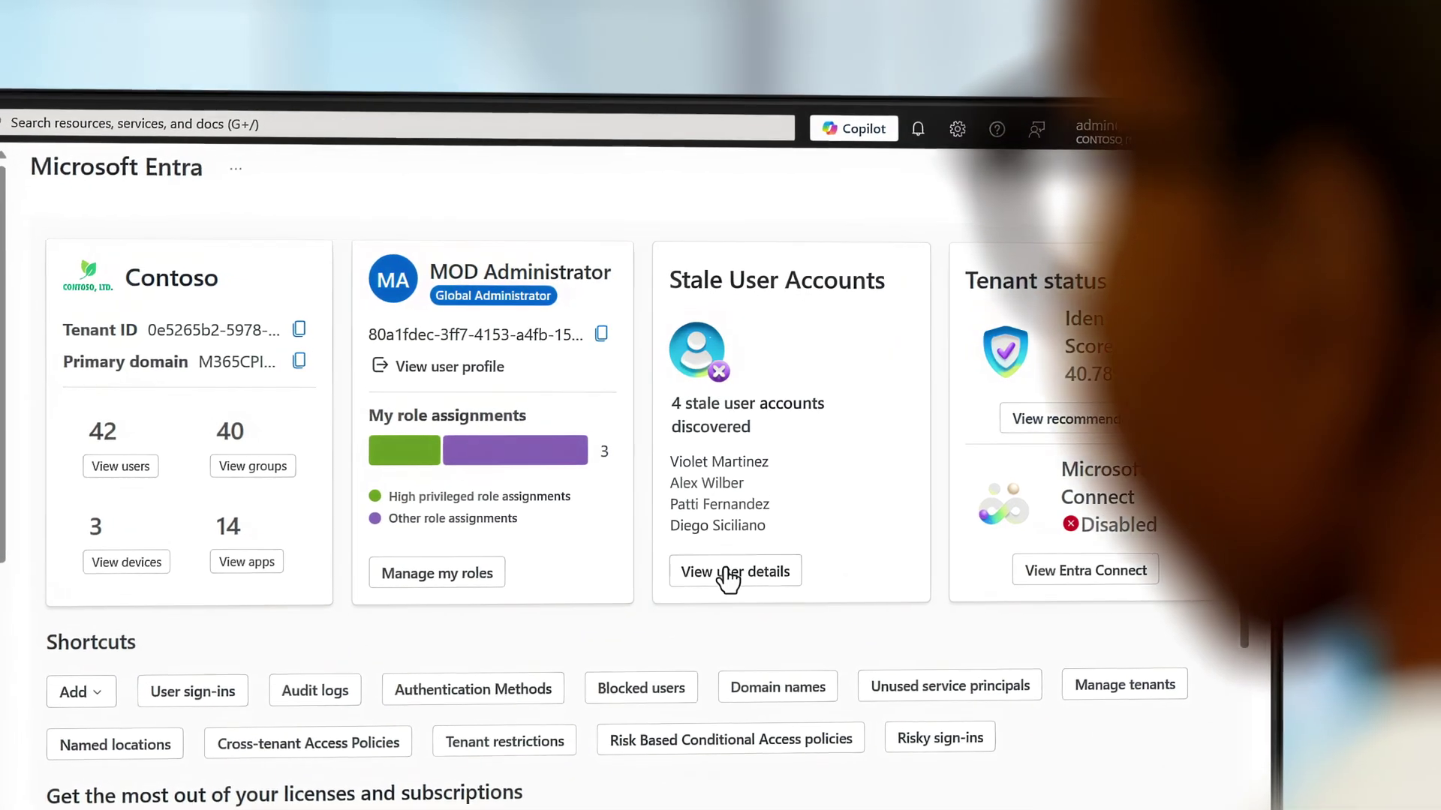
Open the details of the four stale user accounts from the Stale User Accounts card.
click(731, 573)
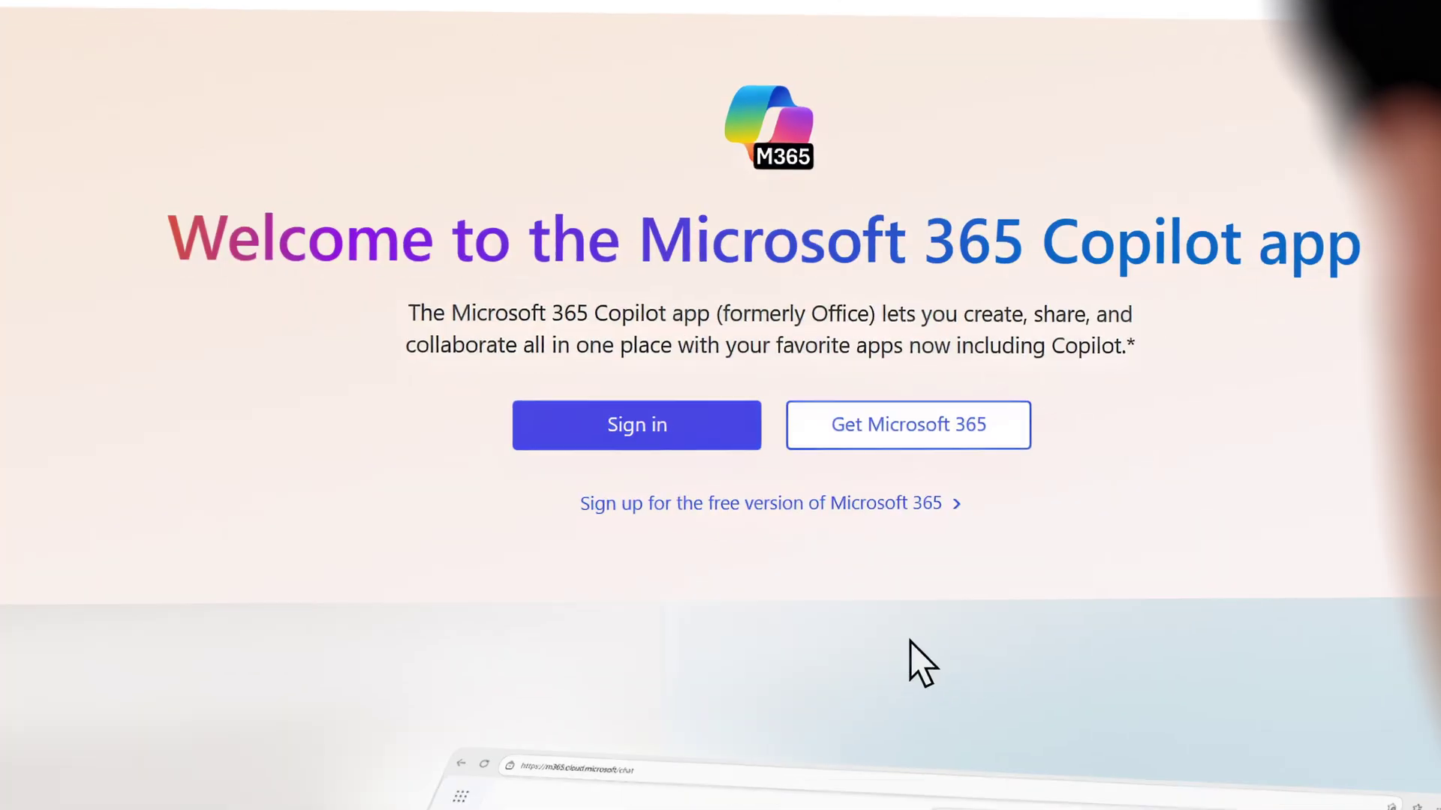
Sign in to Microsoft 365 with the stale user's e-mail and account password.
click(679, 412)
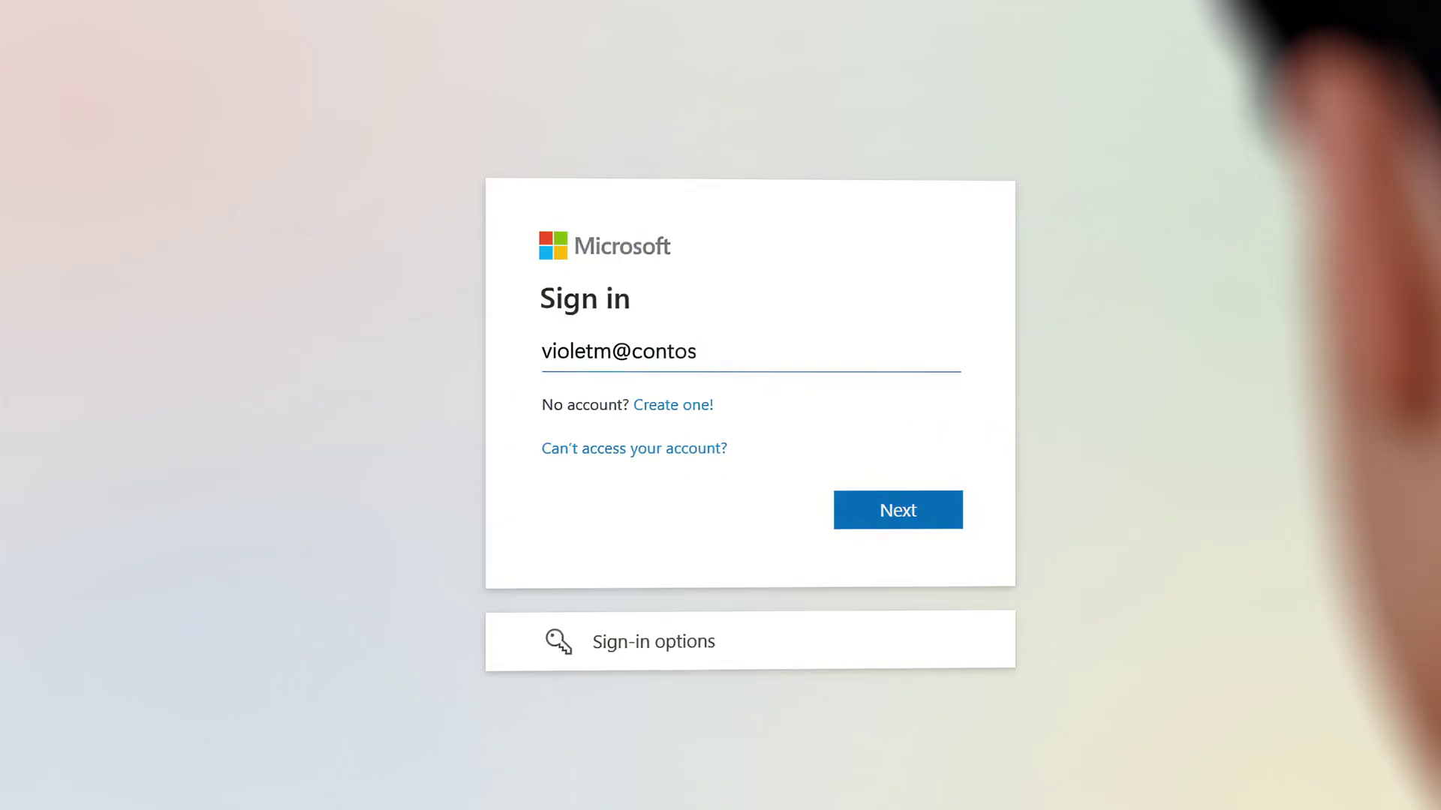
text(o.com)
click(863, 510)
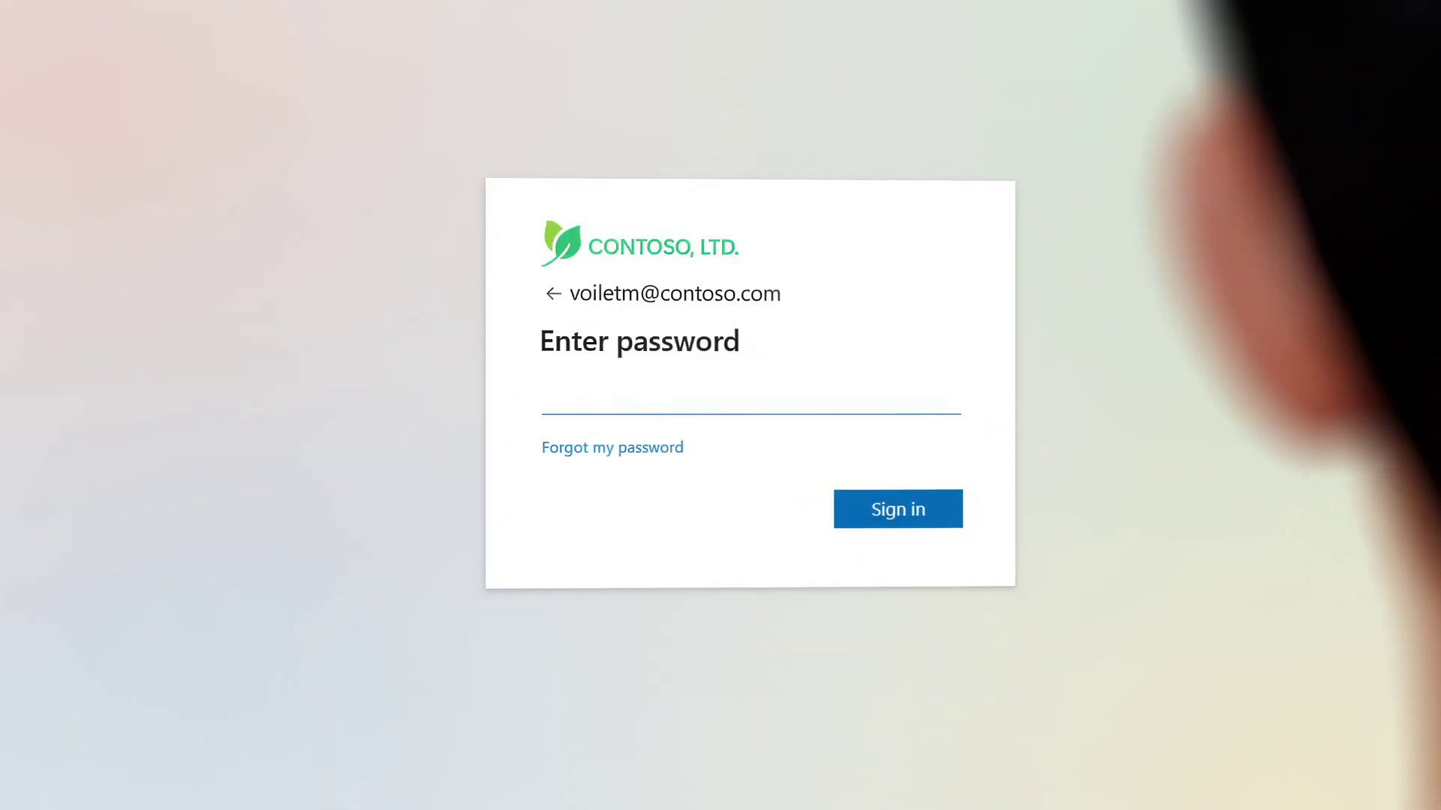
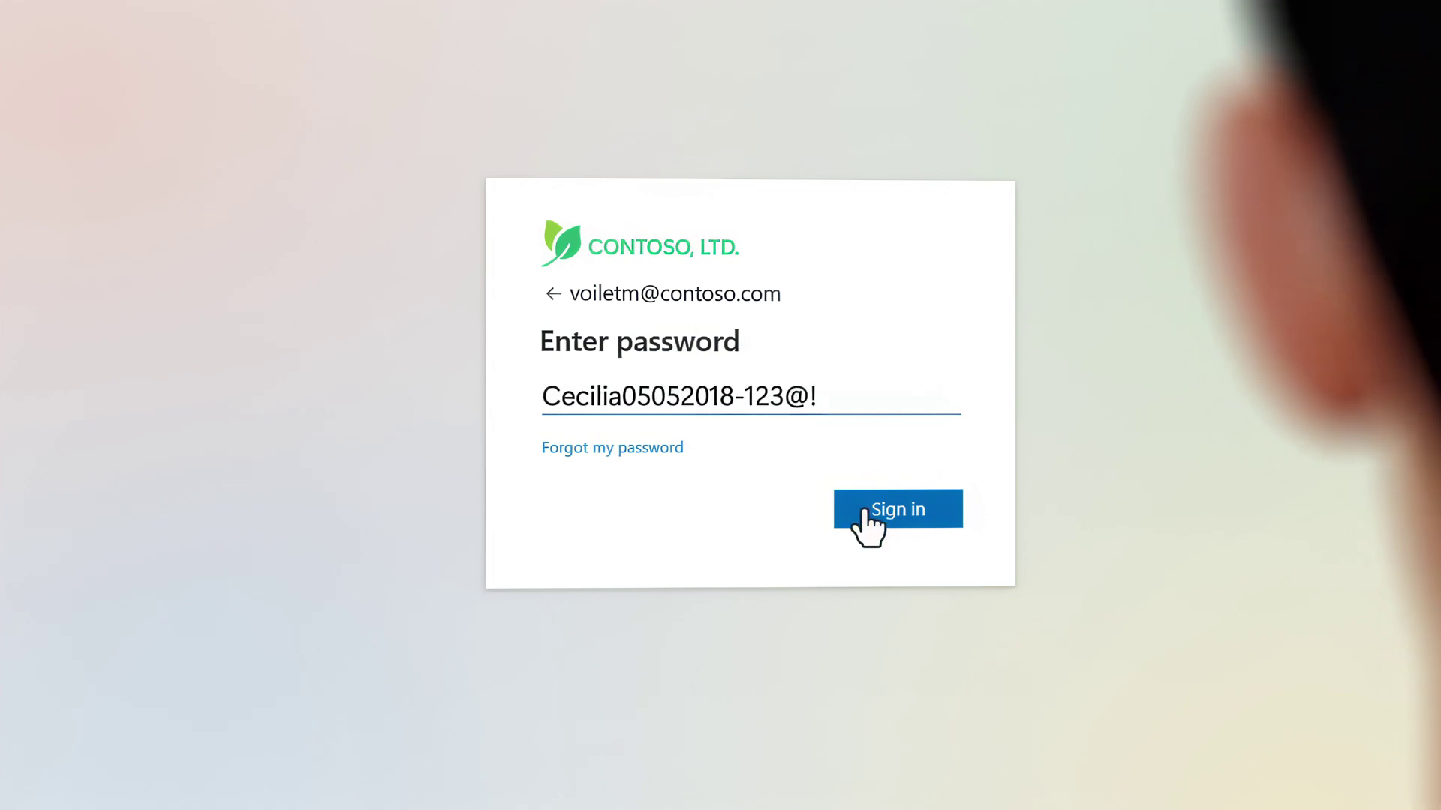
click(861, 499)
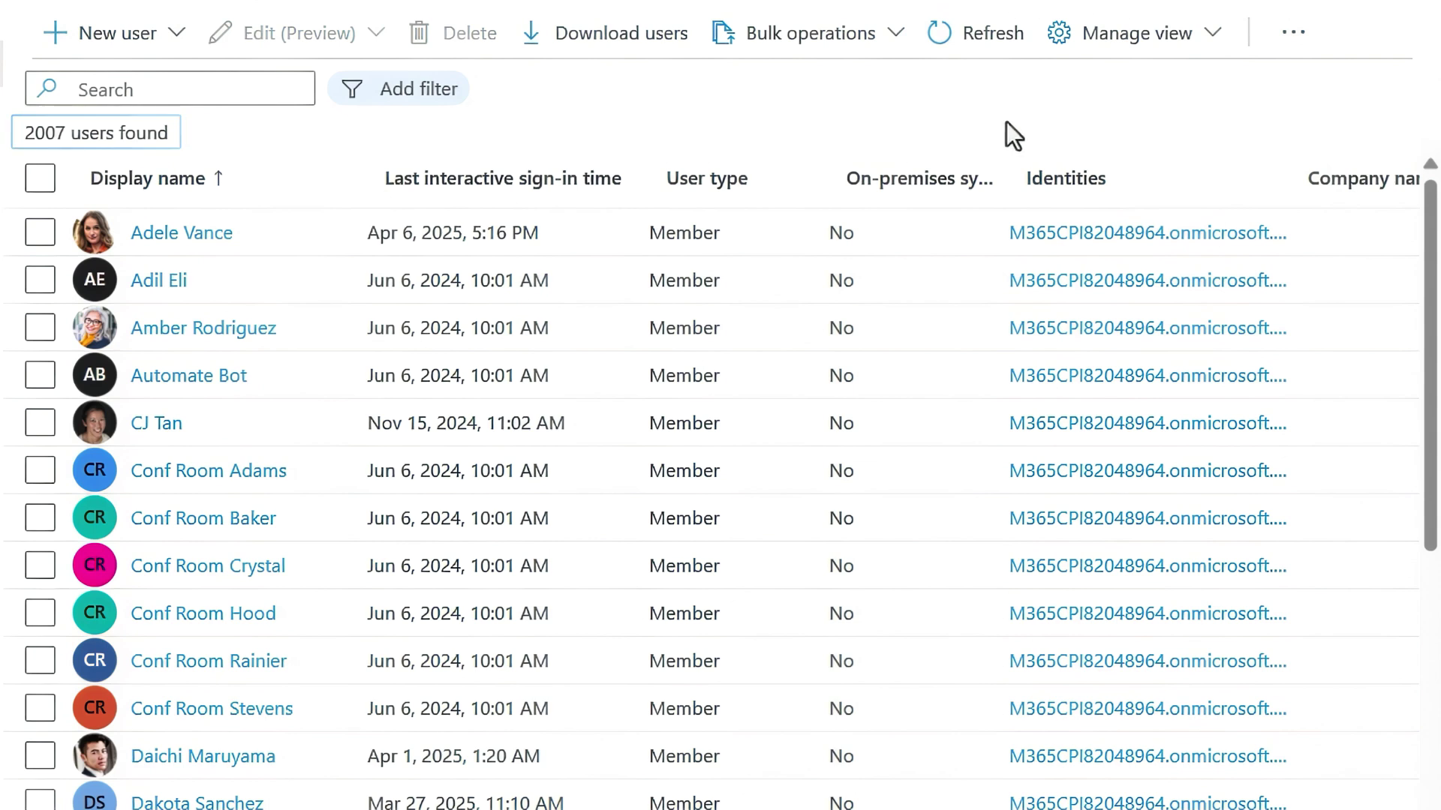
click(1185, 46)
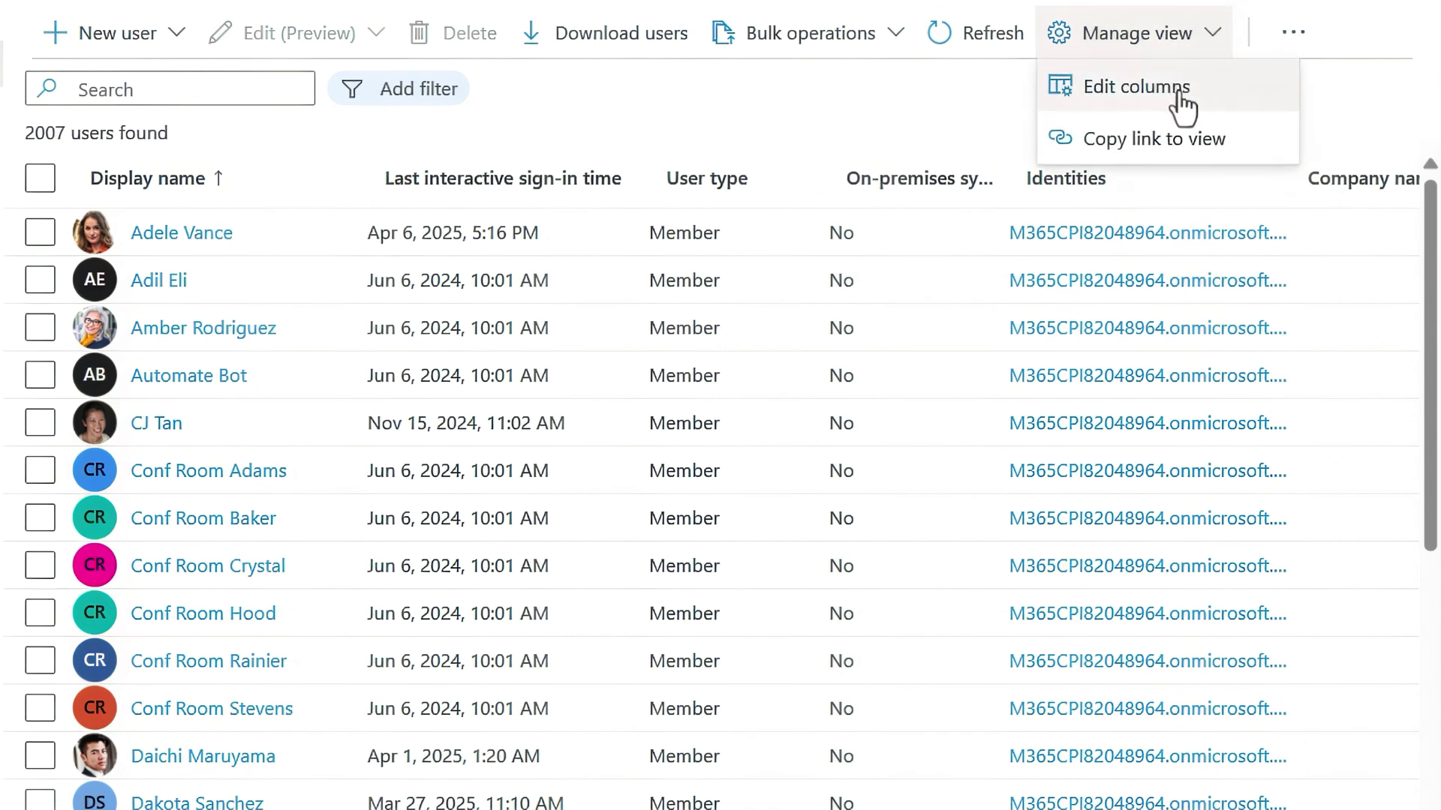
click(1183, 107)
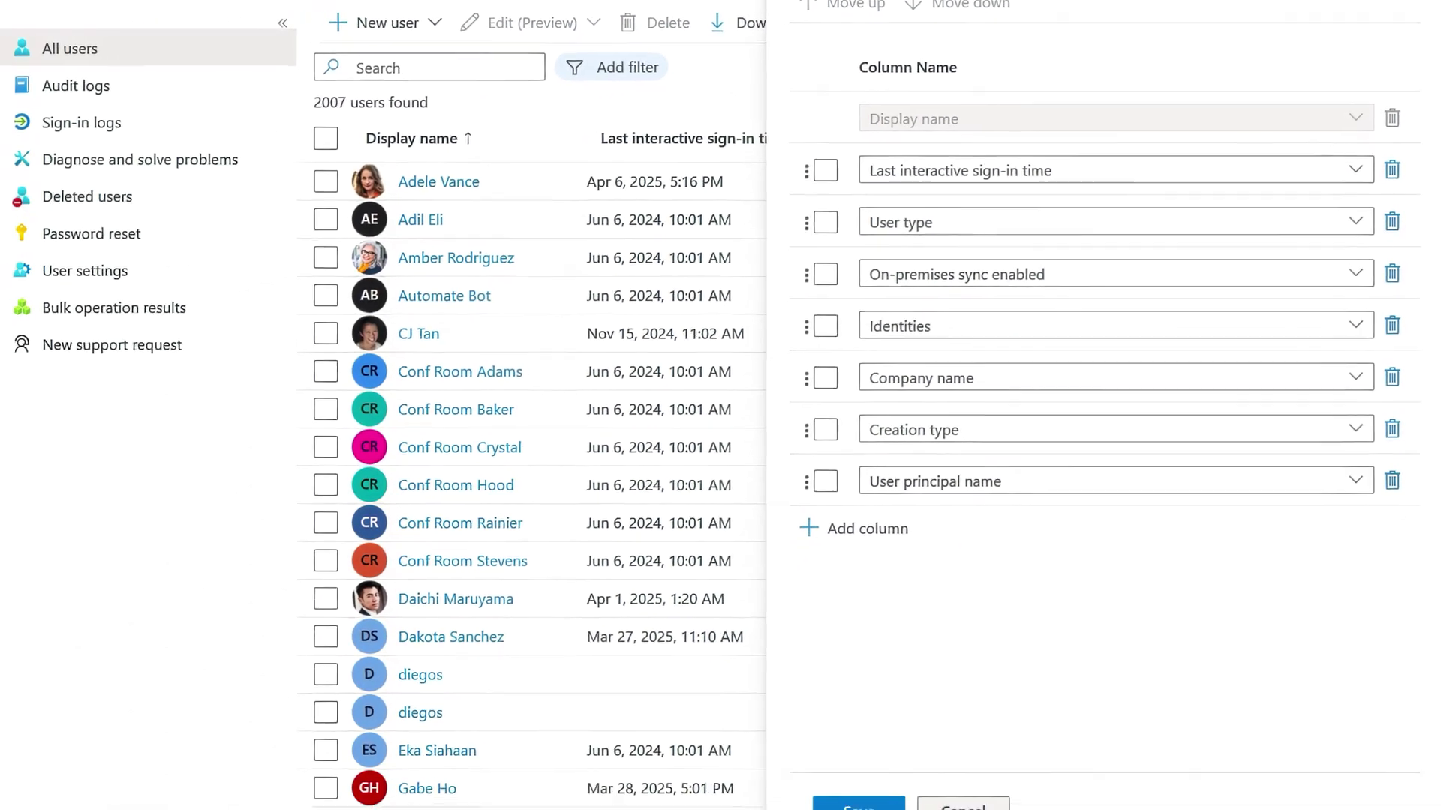
click(960, 781)
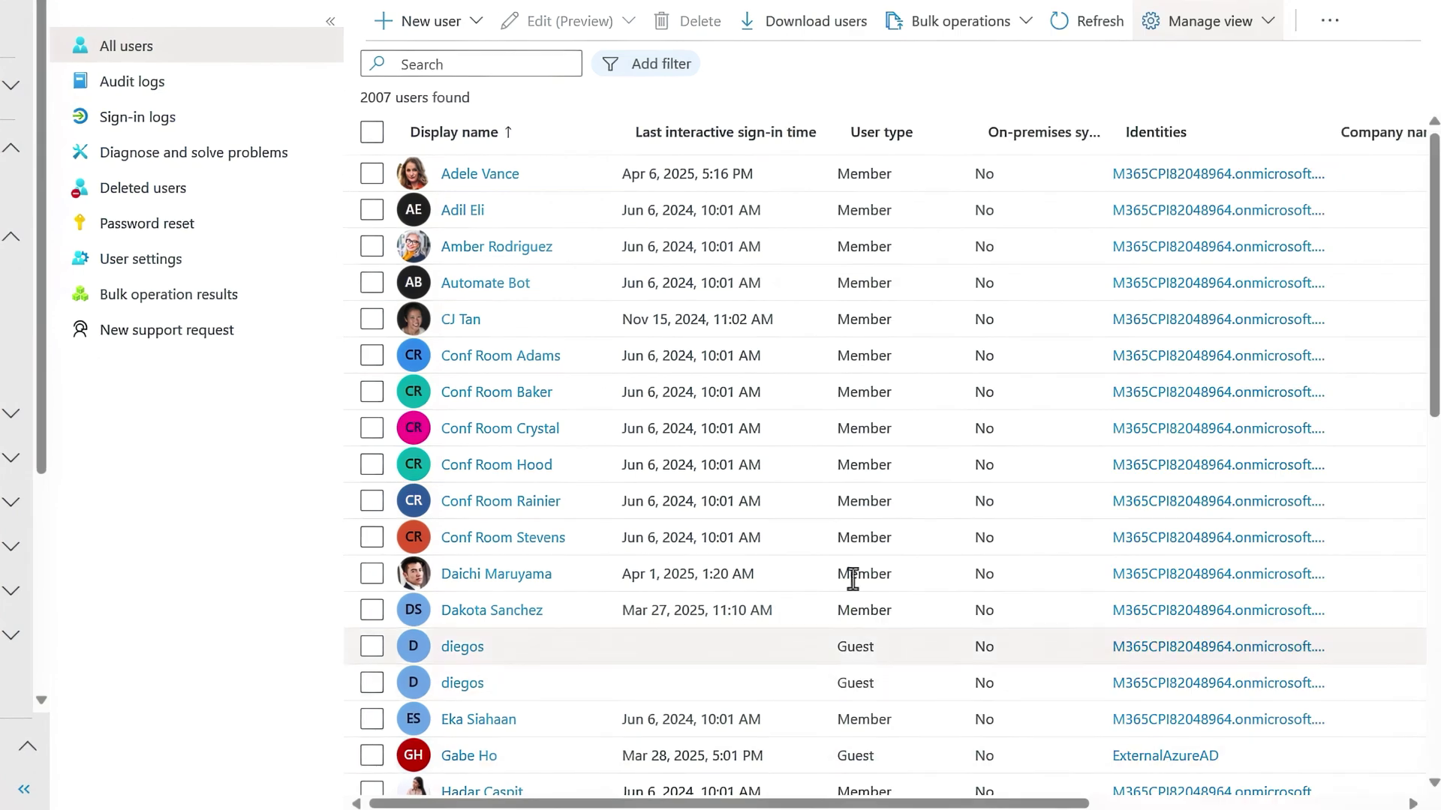
Add a Last interactive sign-in time filter using the <= operator.
click(681, 66)
scroll(709, 293, down, 6)
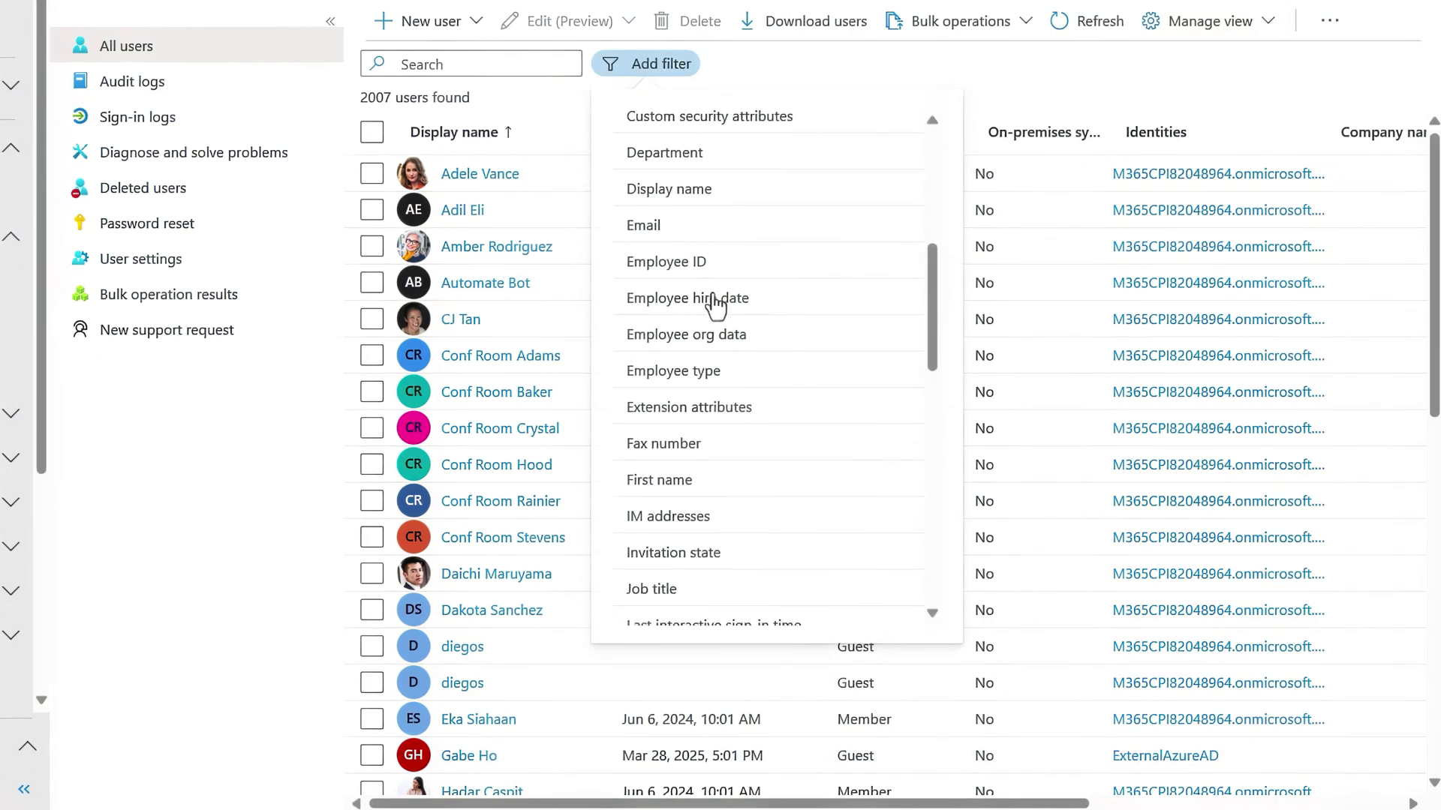
scroll(710, 330, down, 2)
click(702, 523)
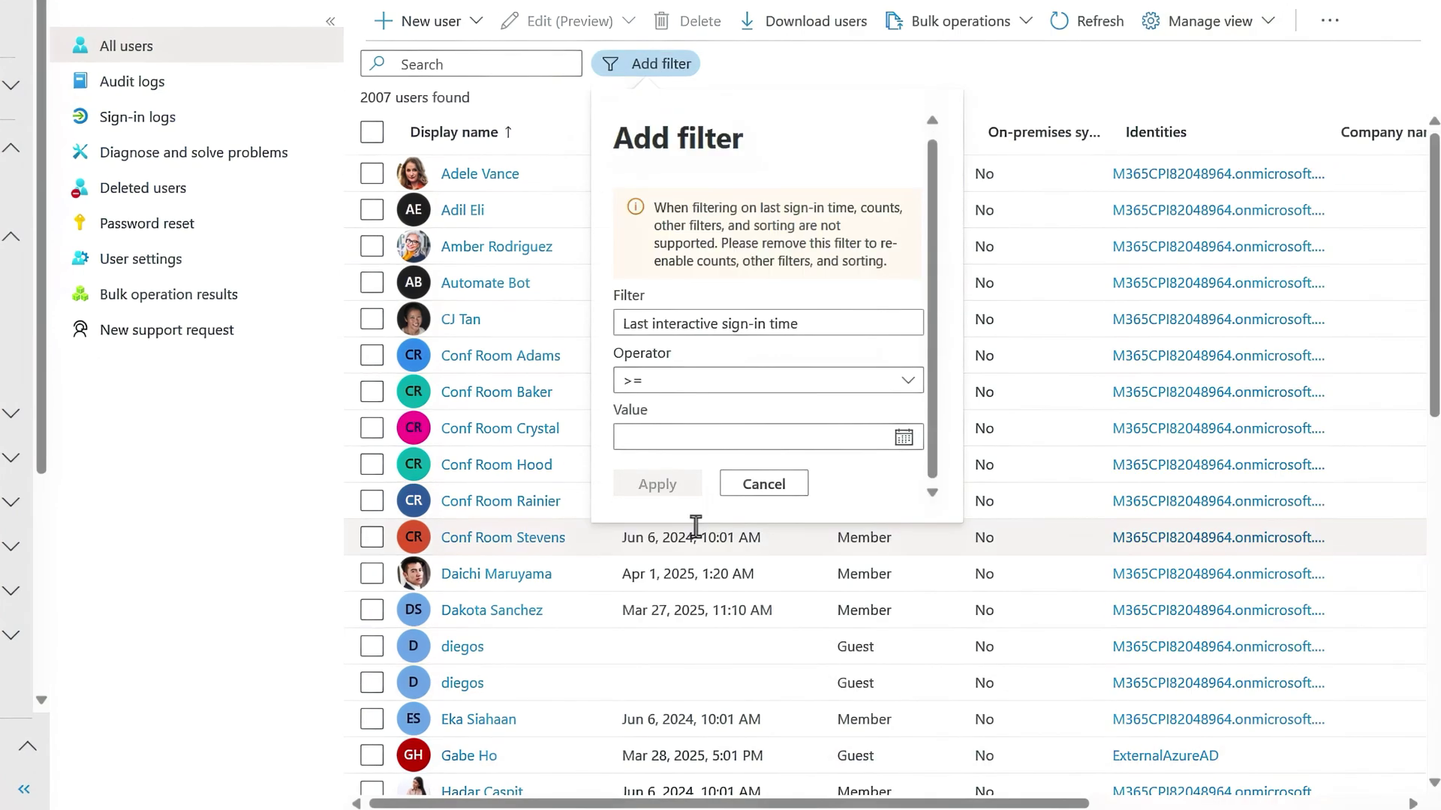
click(677, 383)
click(692, 451)
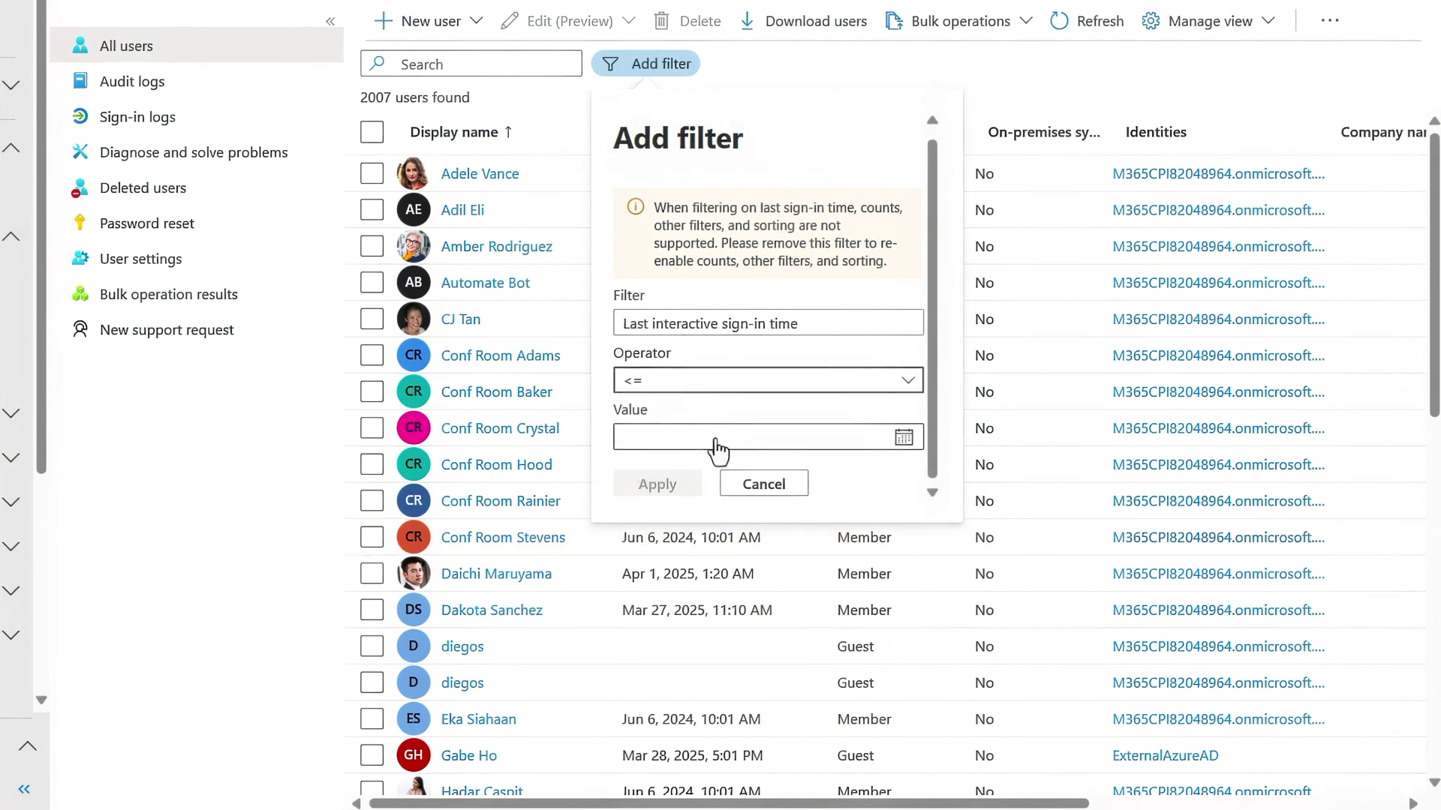
Set the filter's cutoff date to September 1, 2024 and apply it.
click(899, 441)
click(798, 479)
click(798, 480)
click(797, 480)
click(797, 479)
click(798, 479)
click(797, 480)
click(797, 479)
click(797, 479)
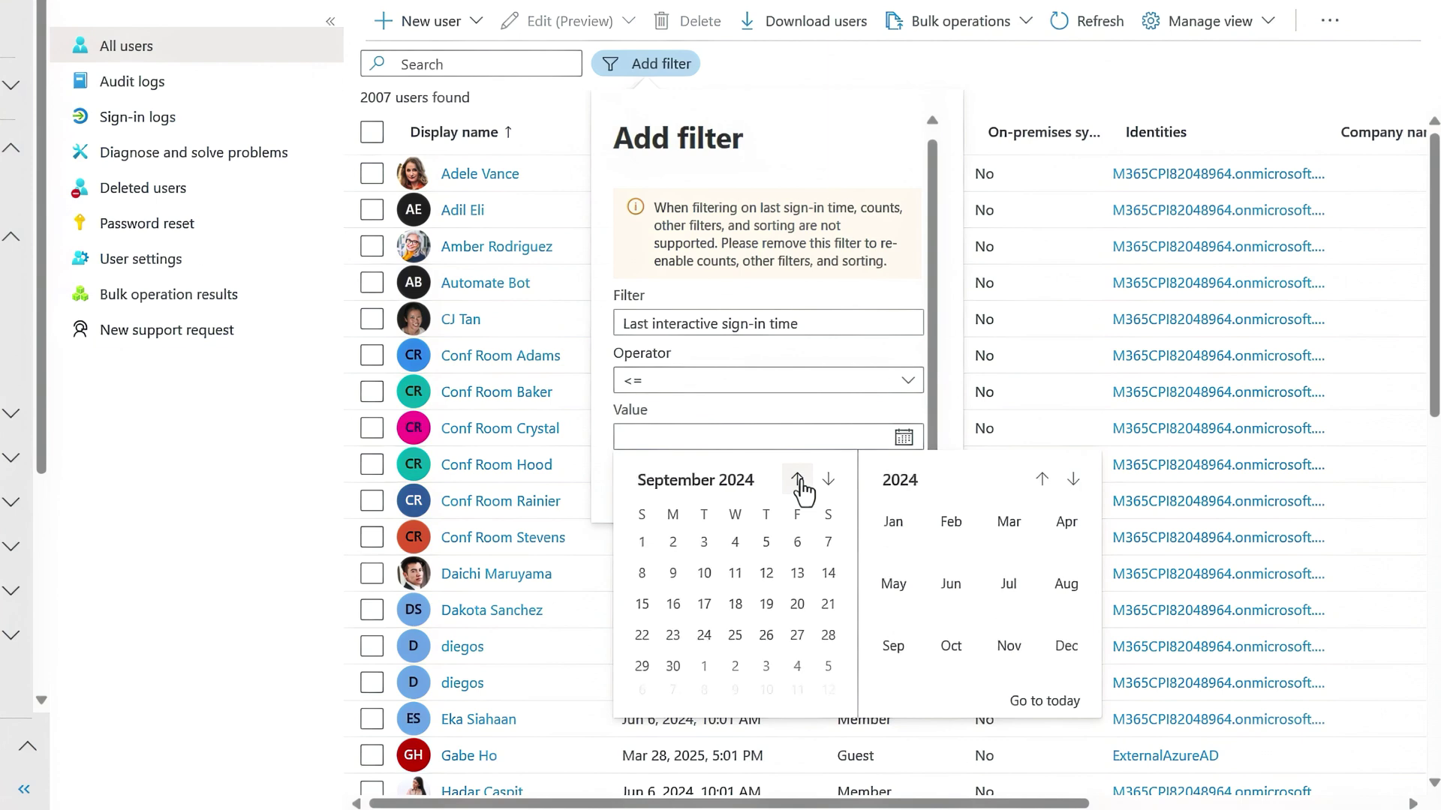
click(643, 545)
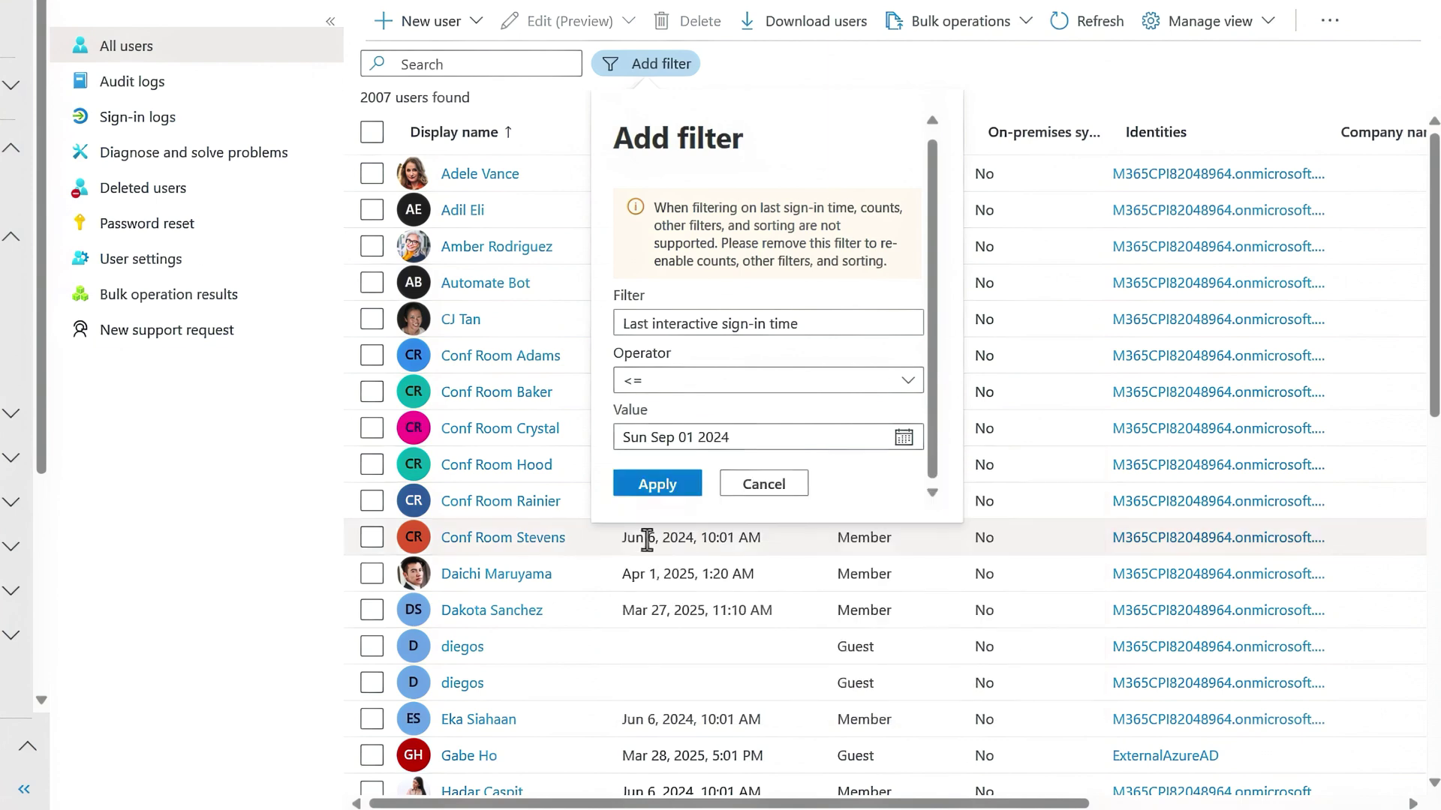
click(693, 491)
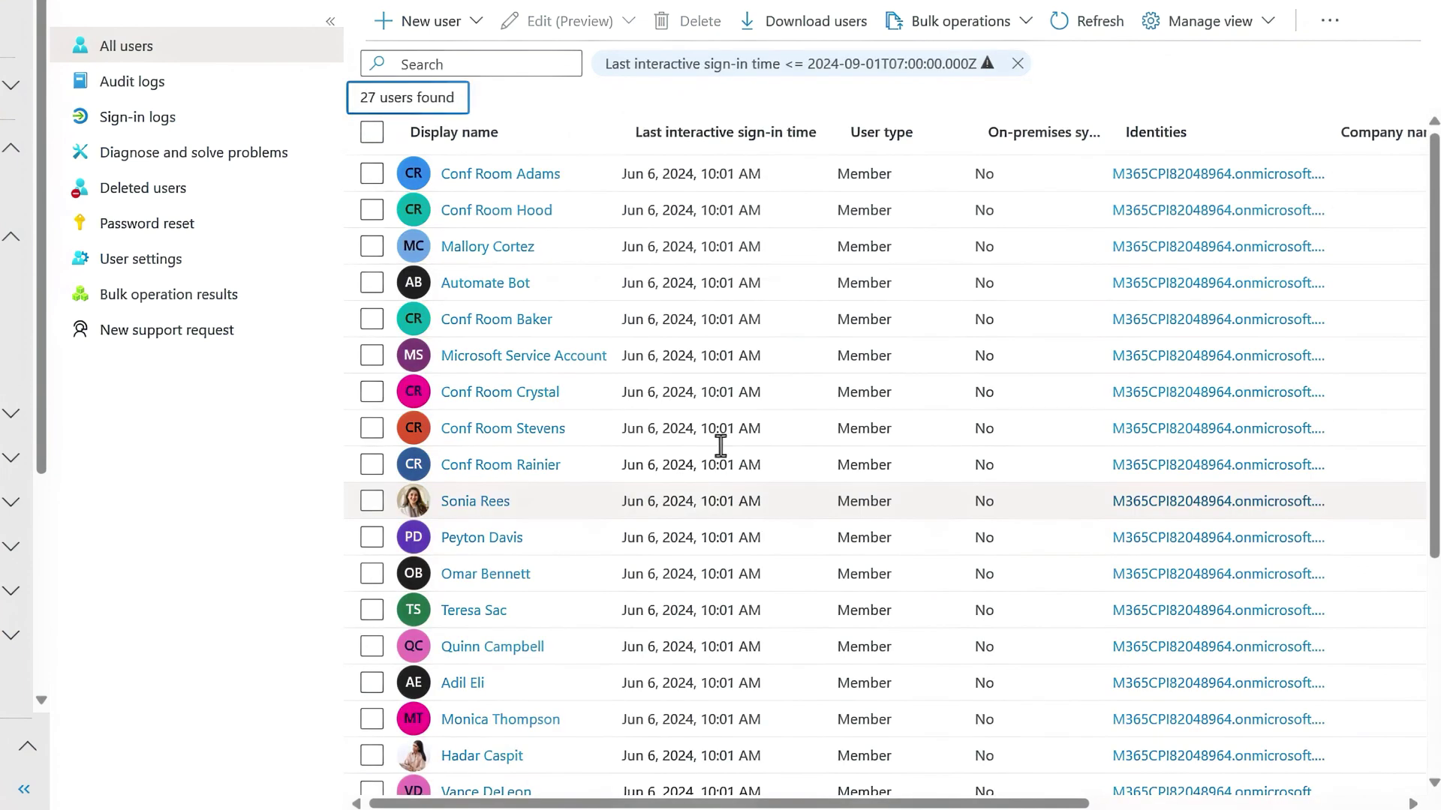
Export the 27 filtered users to exportUsers_2025-5-25.csv and open the file.
click(844, 24)
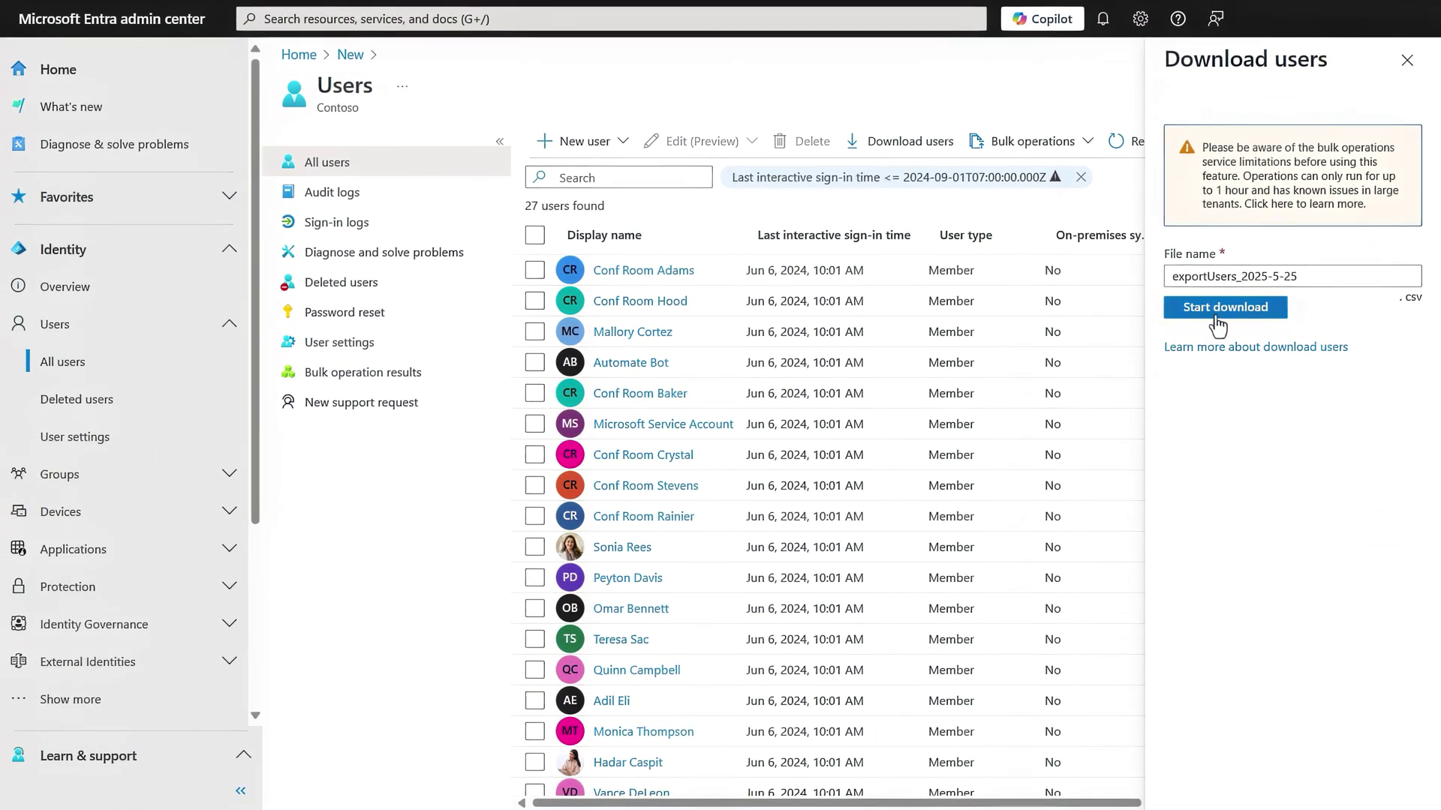
click(1216, 318)
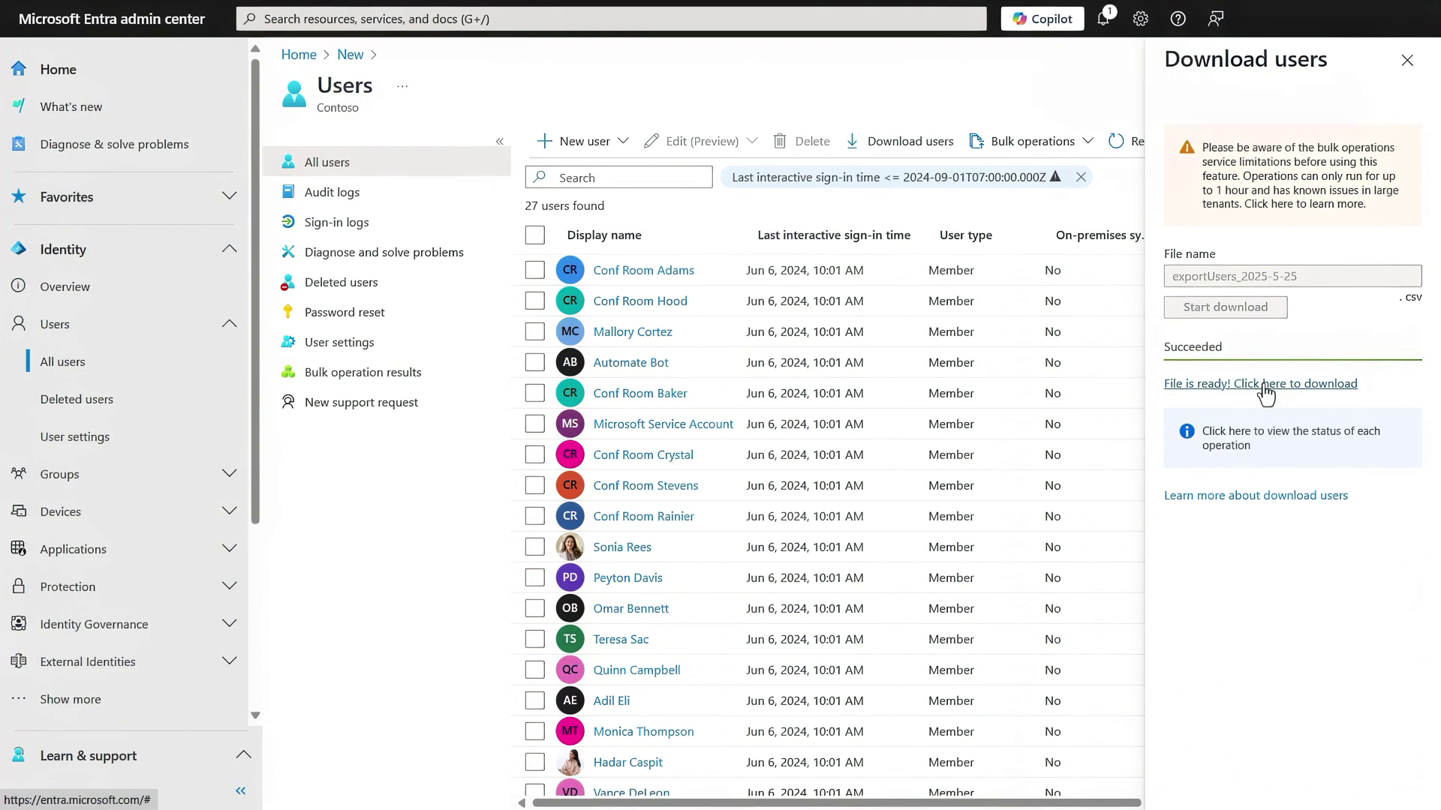
click(1265, 386)
click(1071, 139)
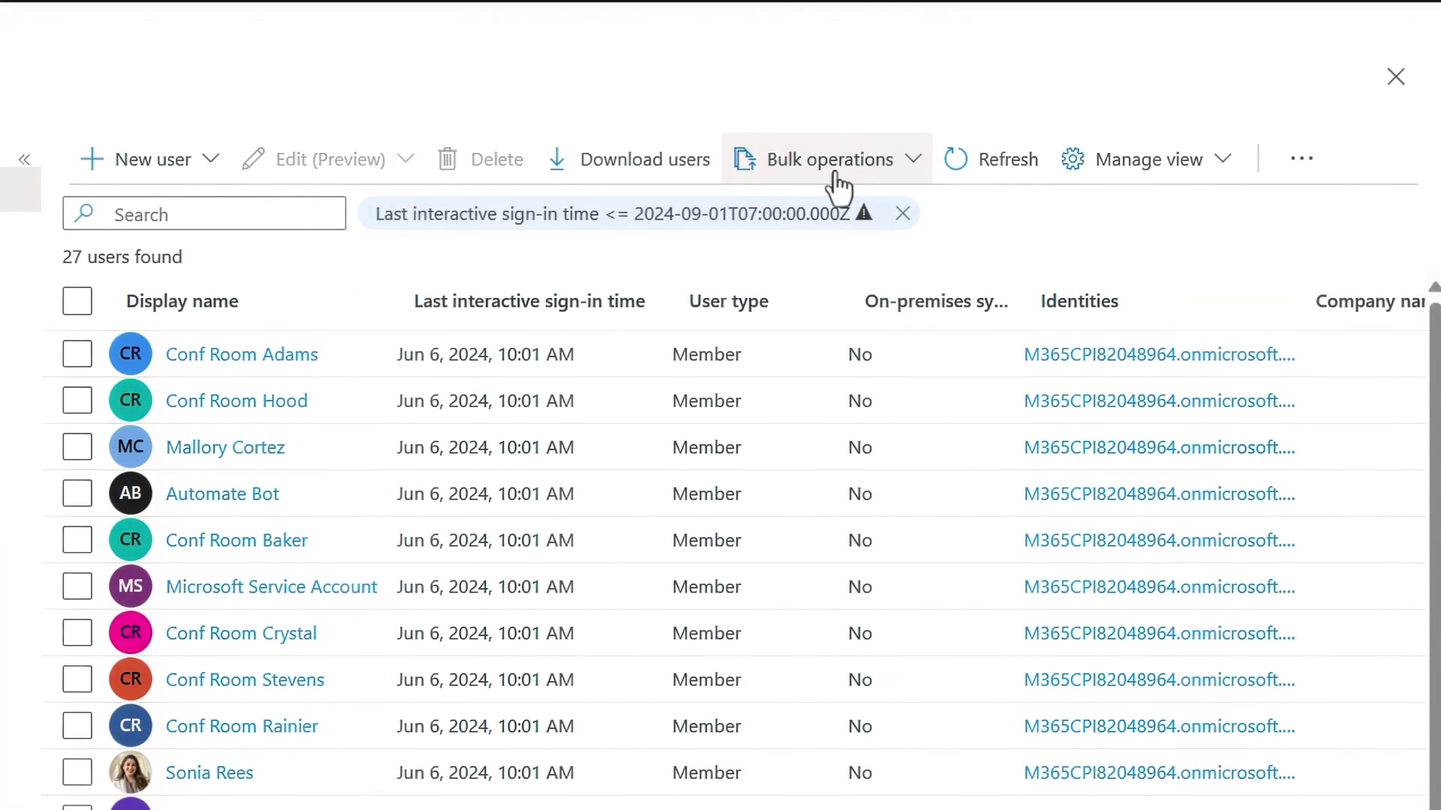
Start a bulk user delete and upload exportUsers_2025-5-25.csv.
click(837, 176)
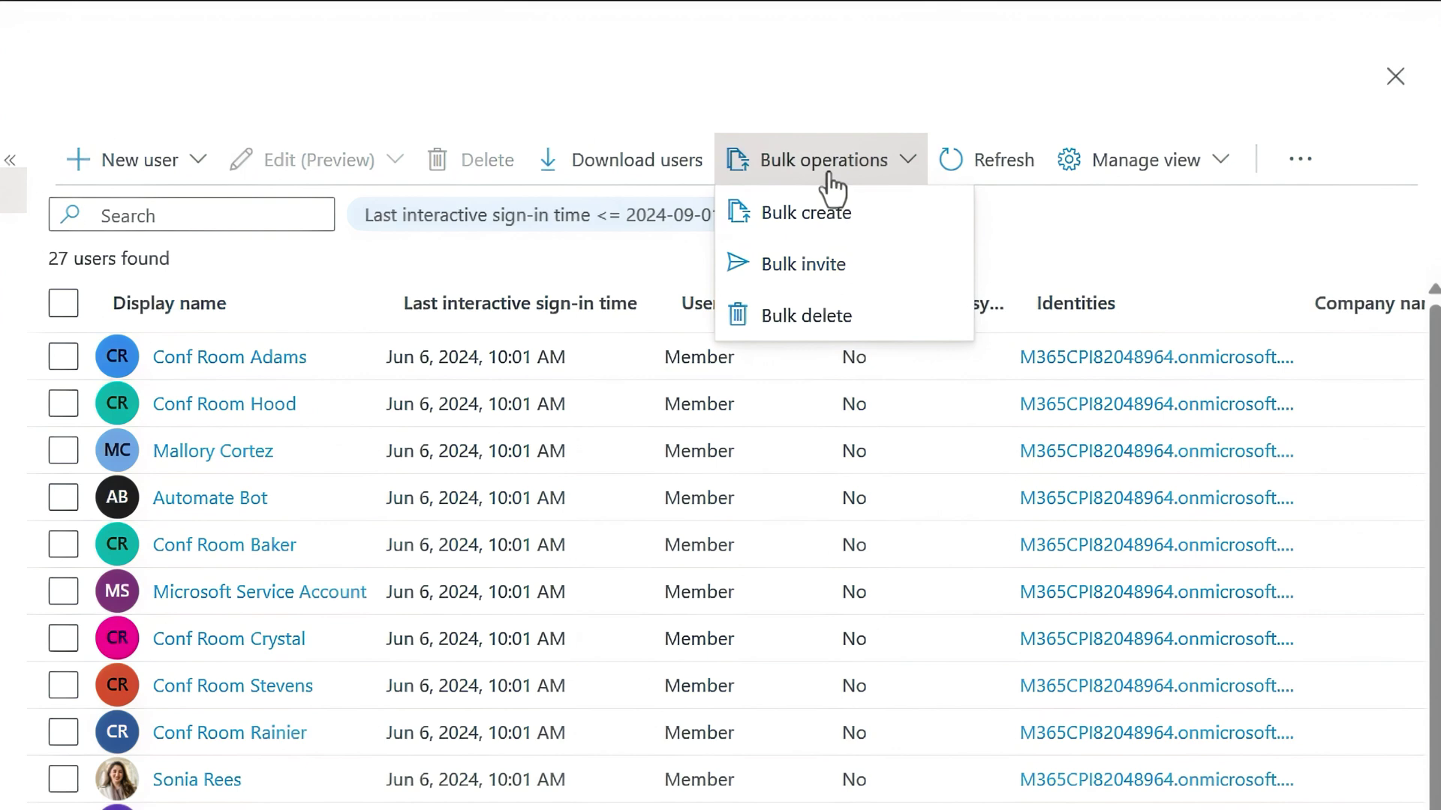
click(828, 330)
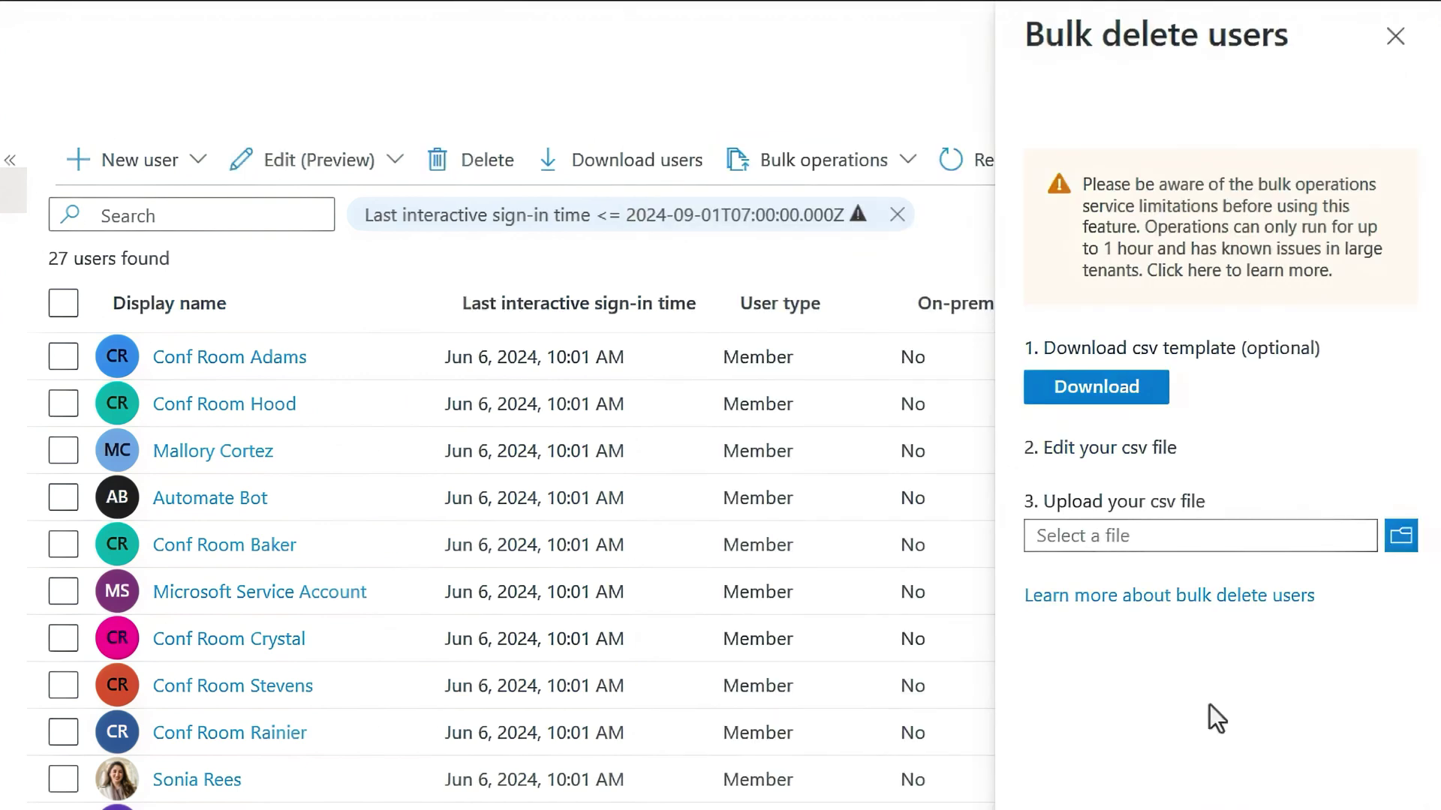
click(1400, 535)
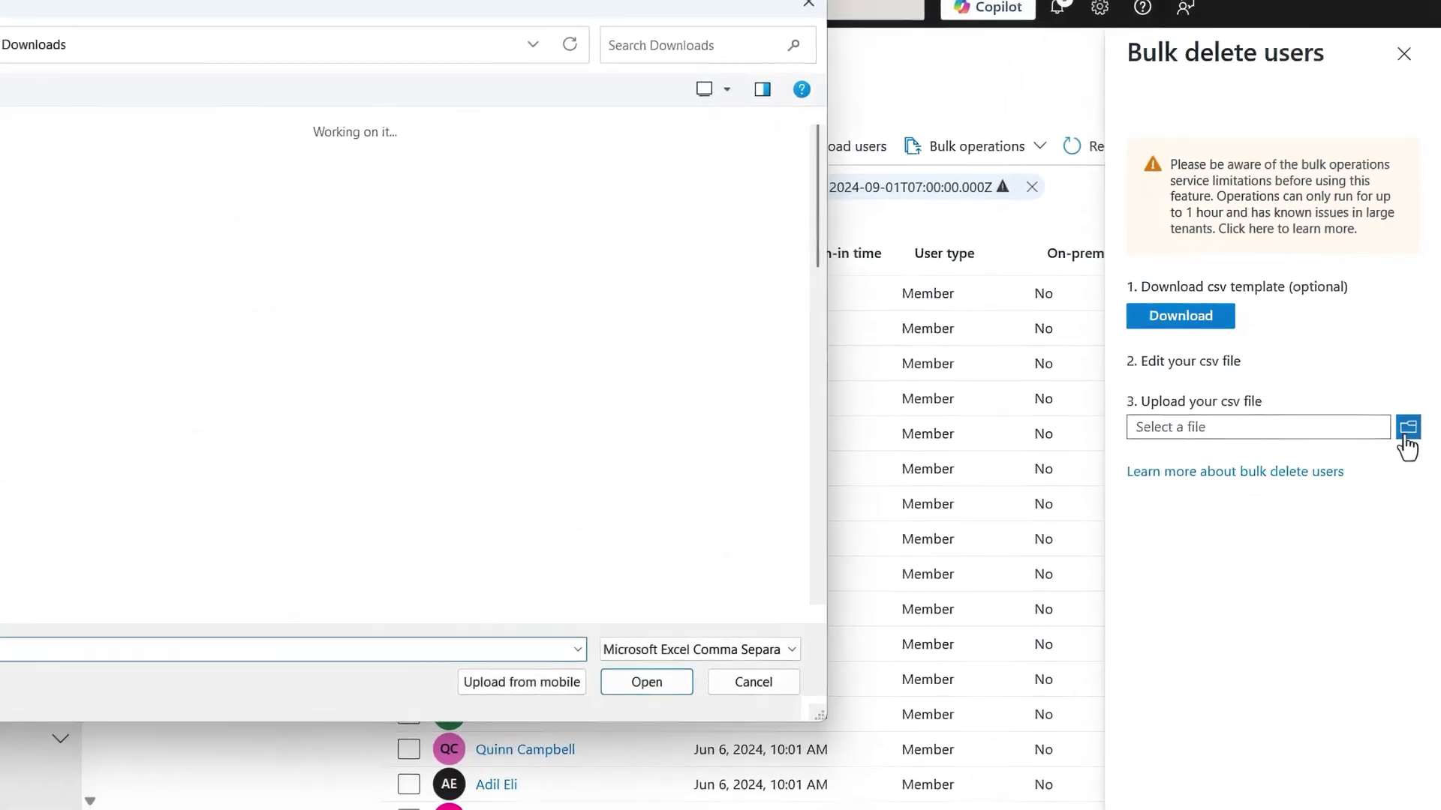
click(19, 260)
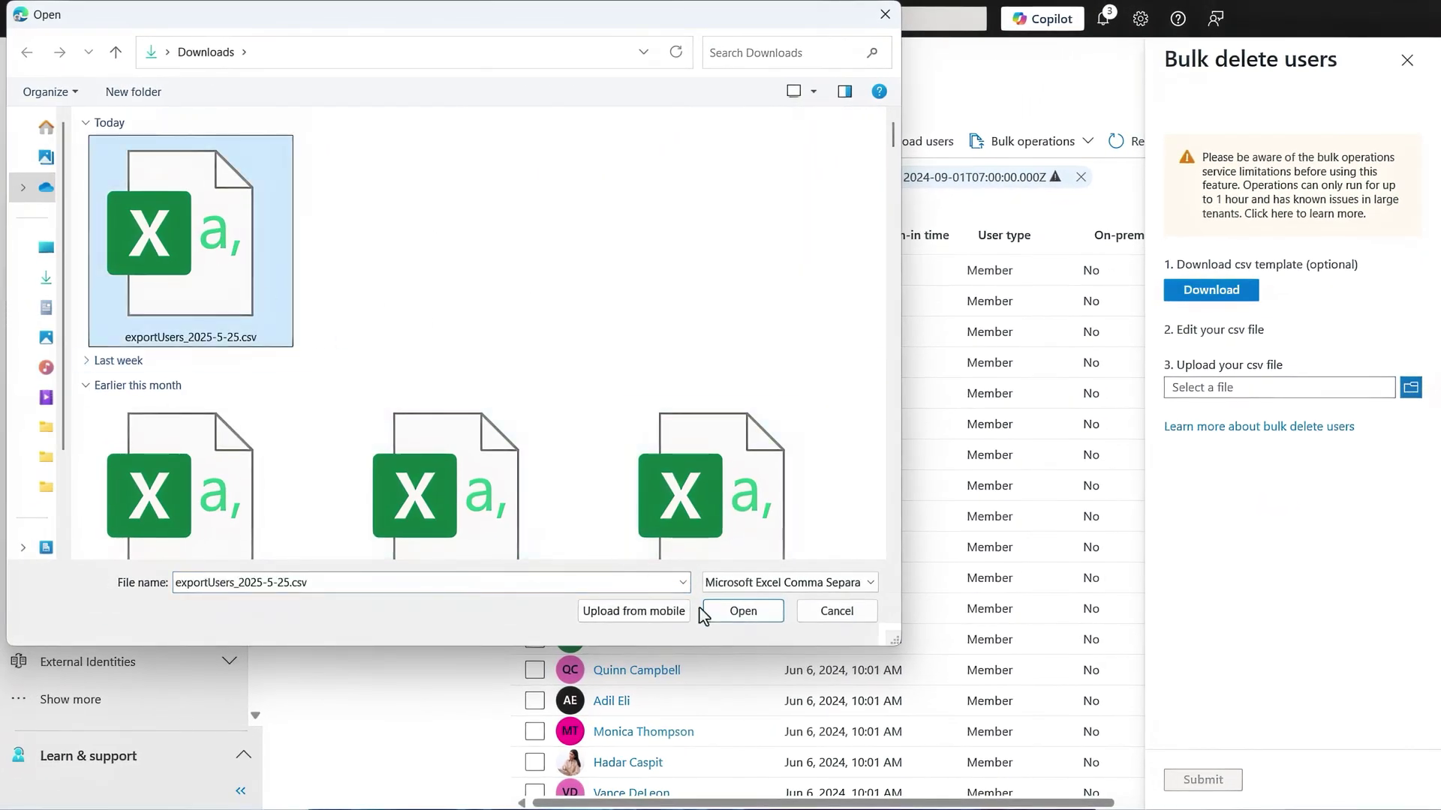
click(706, 612)
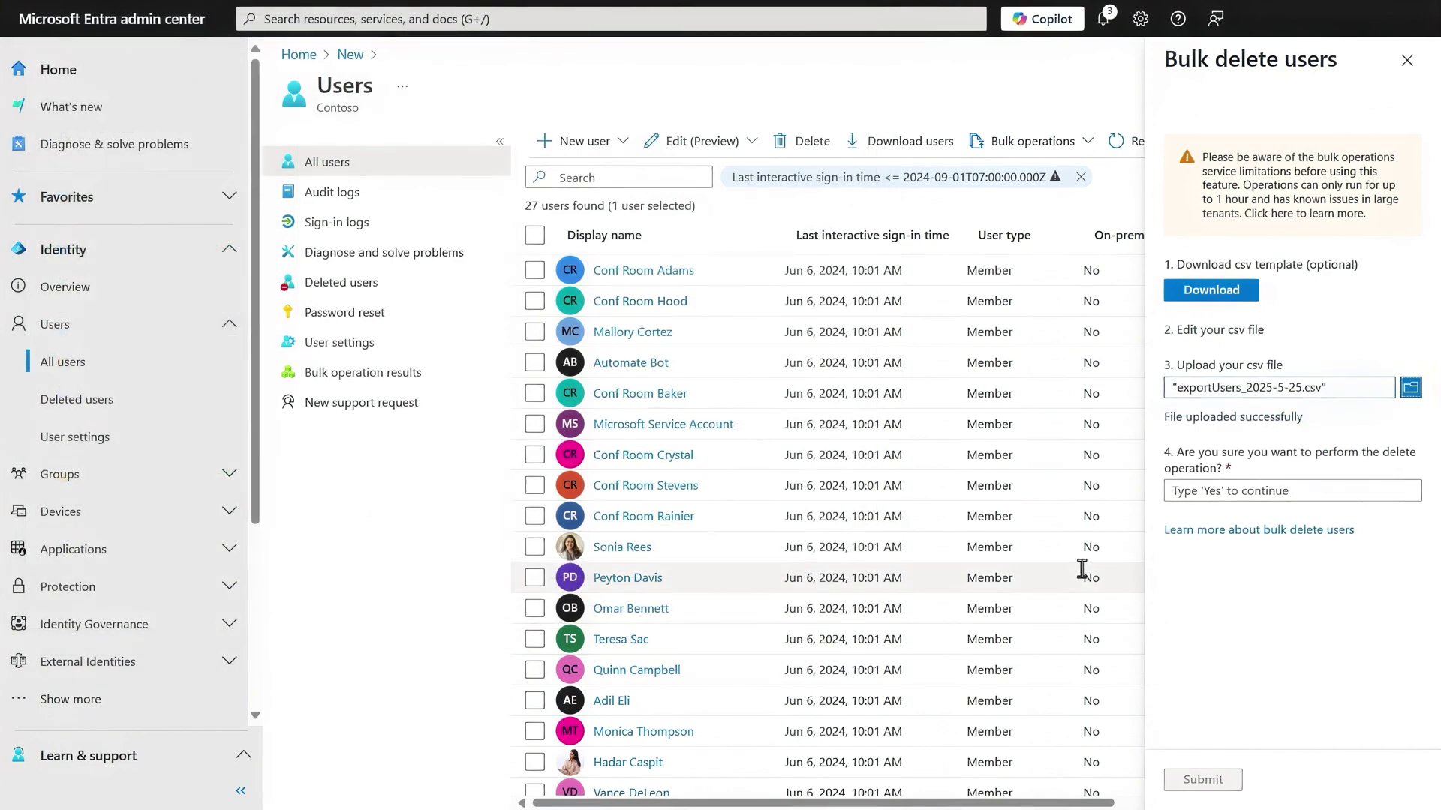
Confirm with 'Yes', submit the deletion, close the panel and refresh the user list.
click(1178, 491)
text(Yes)
click(1203, 781)
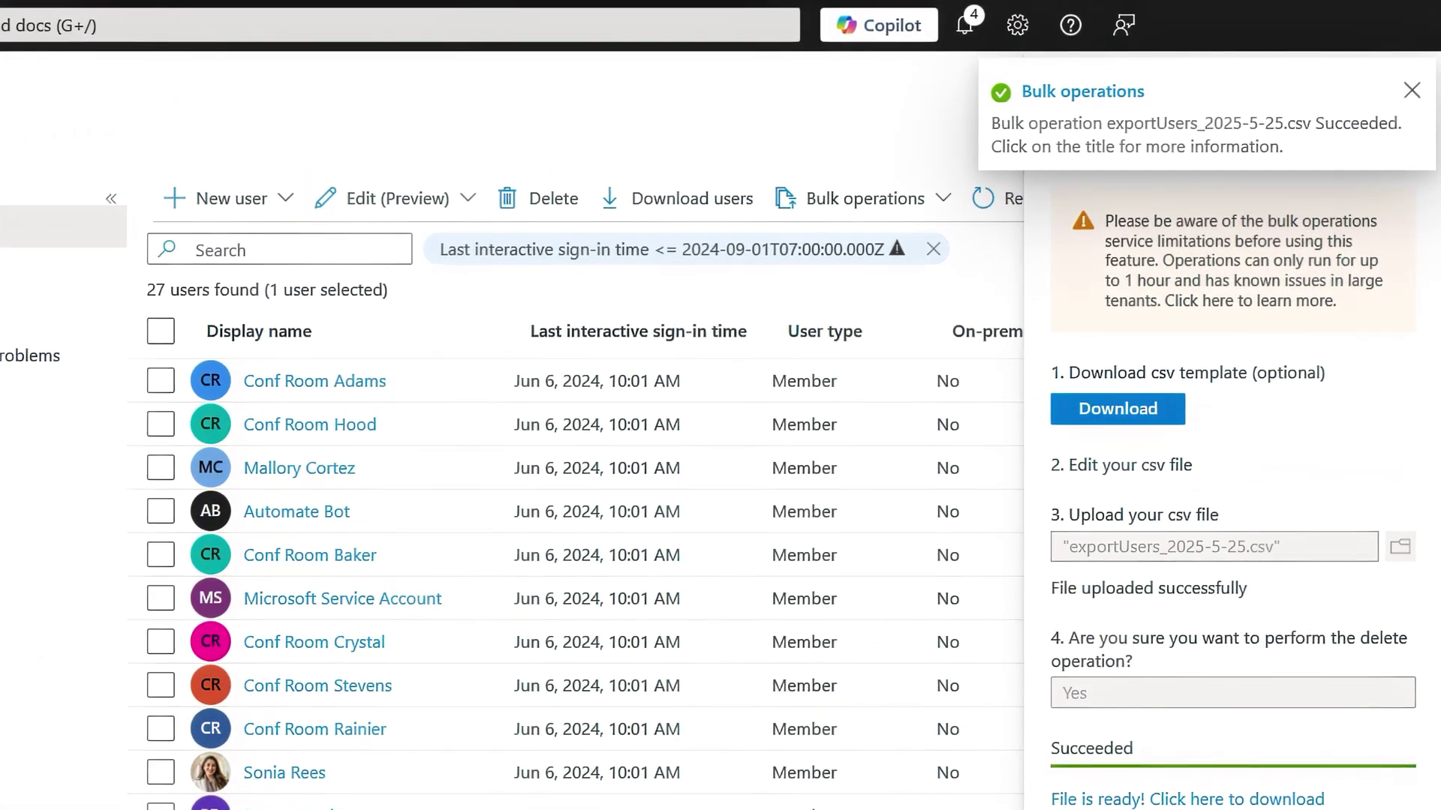
click(1411, 92)
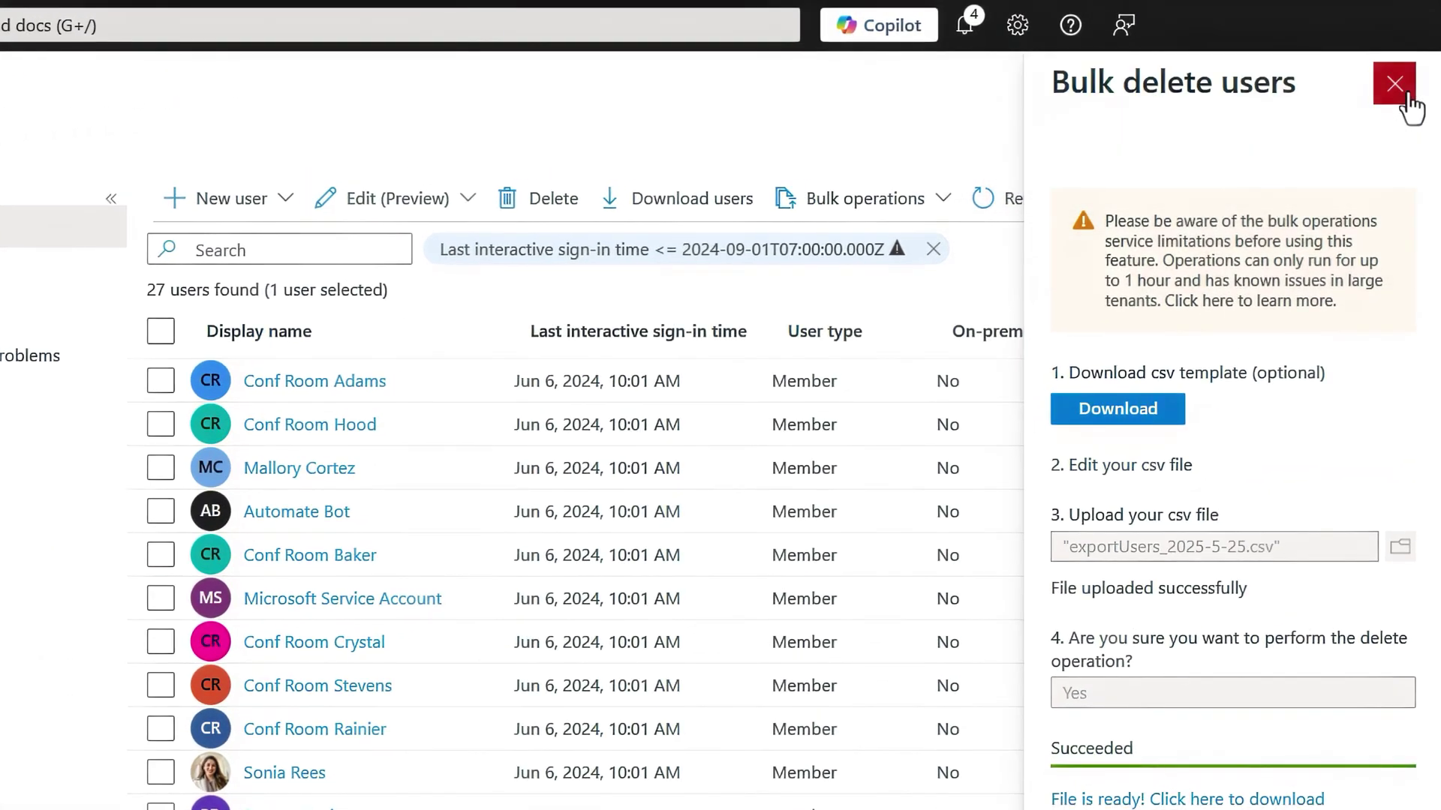
click(1394, 83)
click(1026, 198)
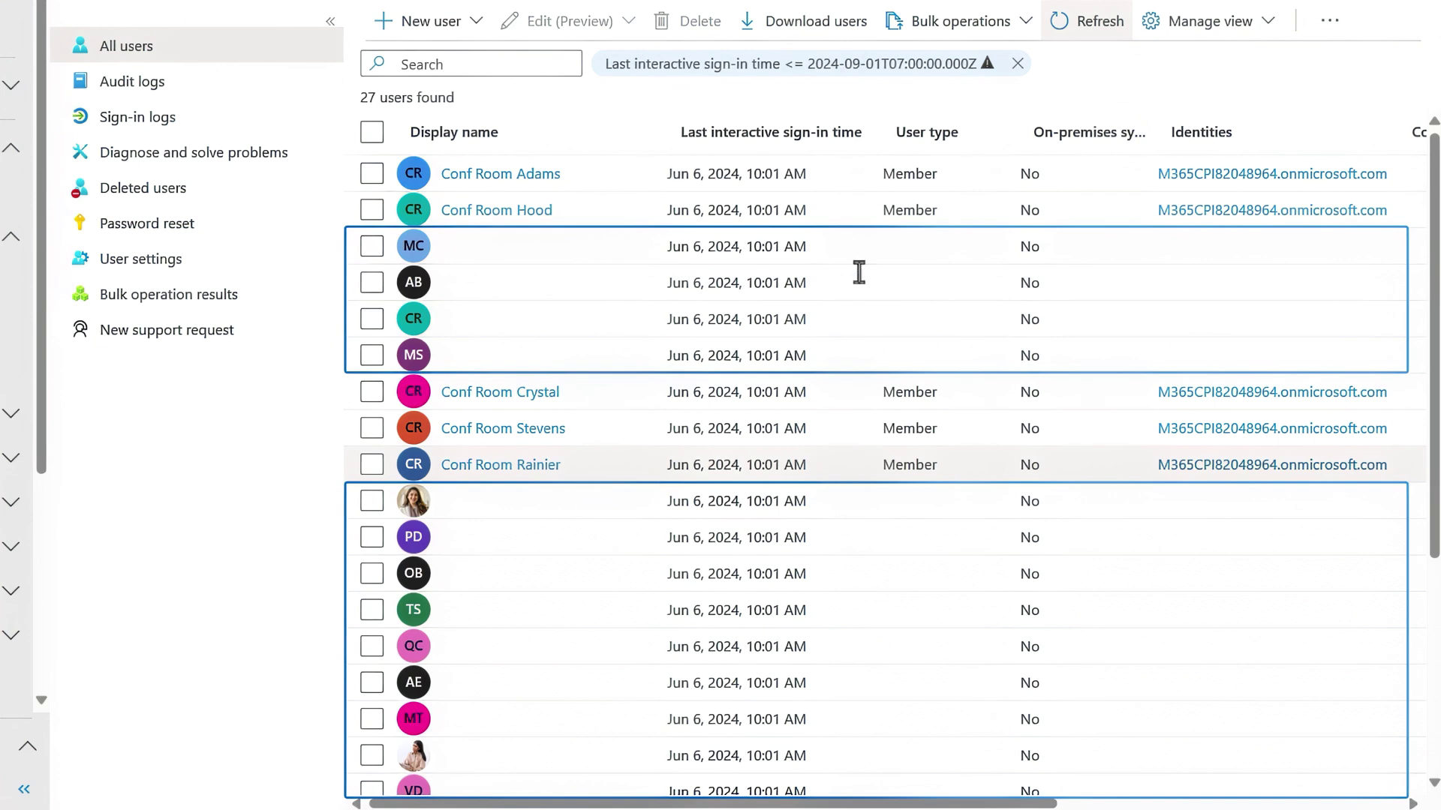
Clear the sign-in time filter and show the 22 deleted users.
click(1017, 64)
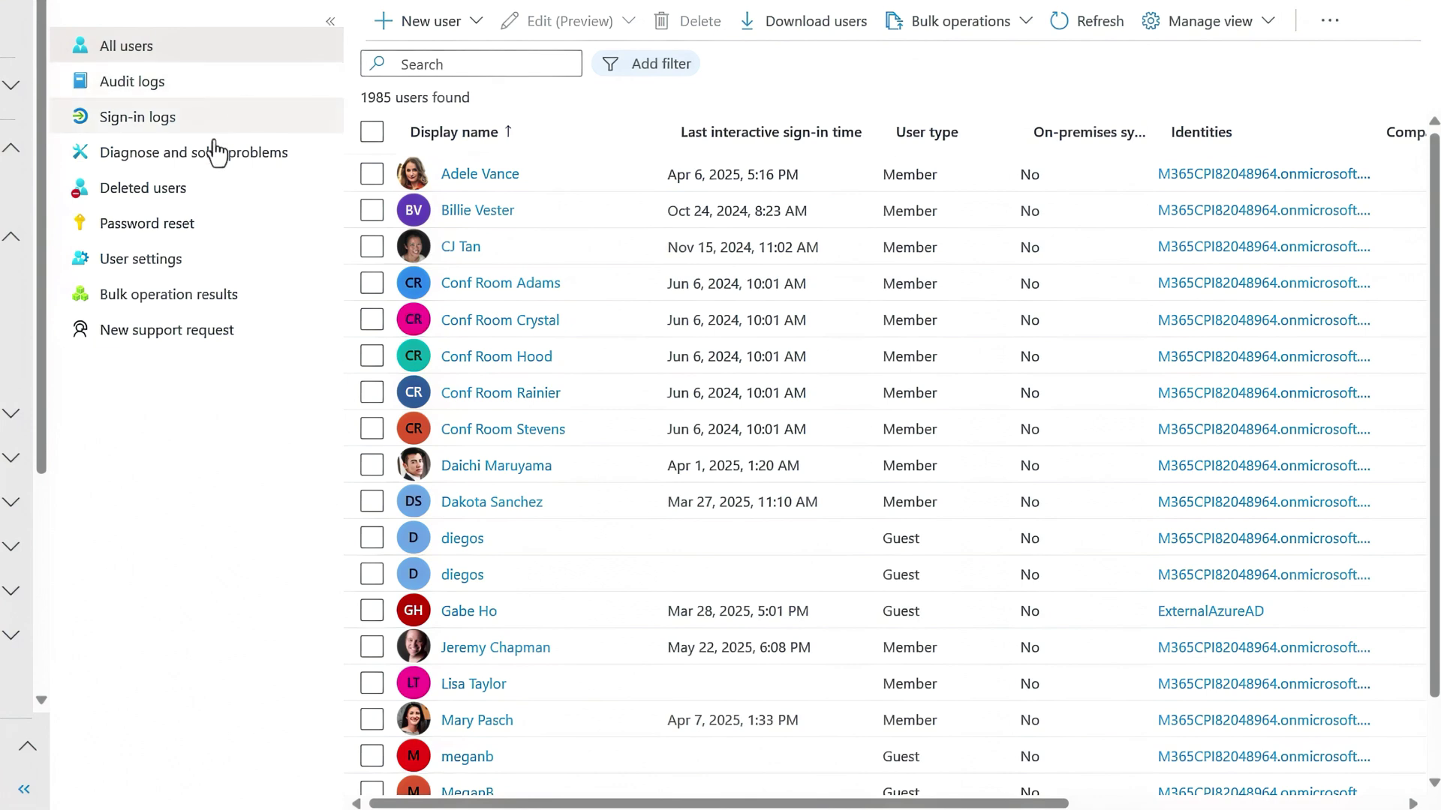
click(181, 189)
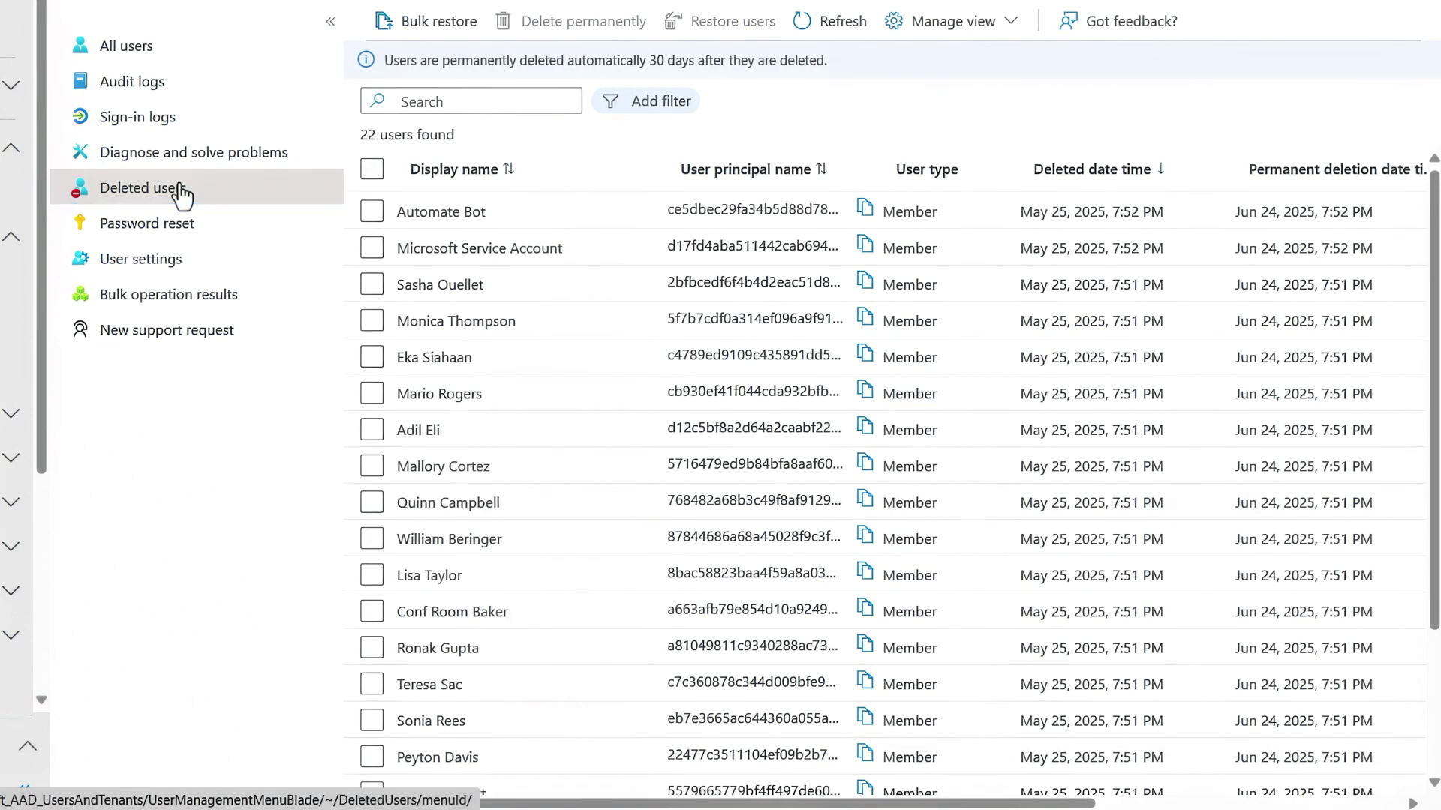
Select all 22 deleted users.
click(371, 171)
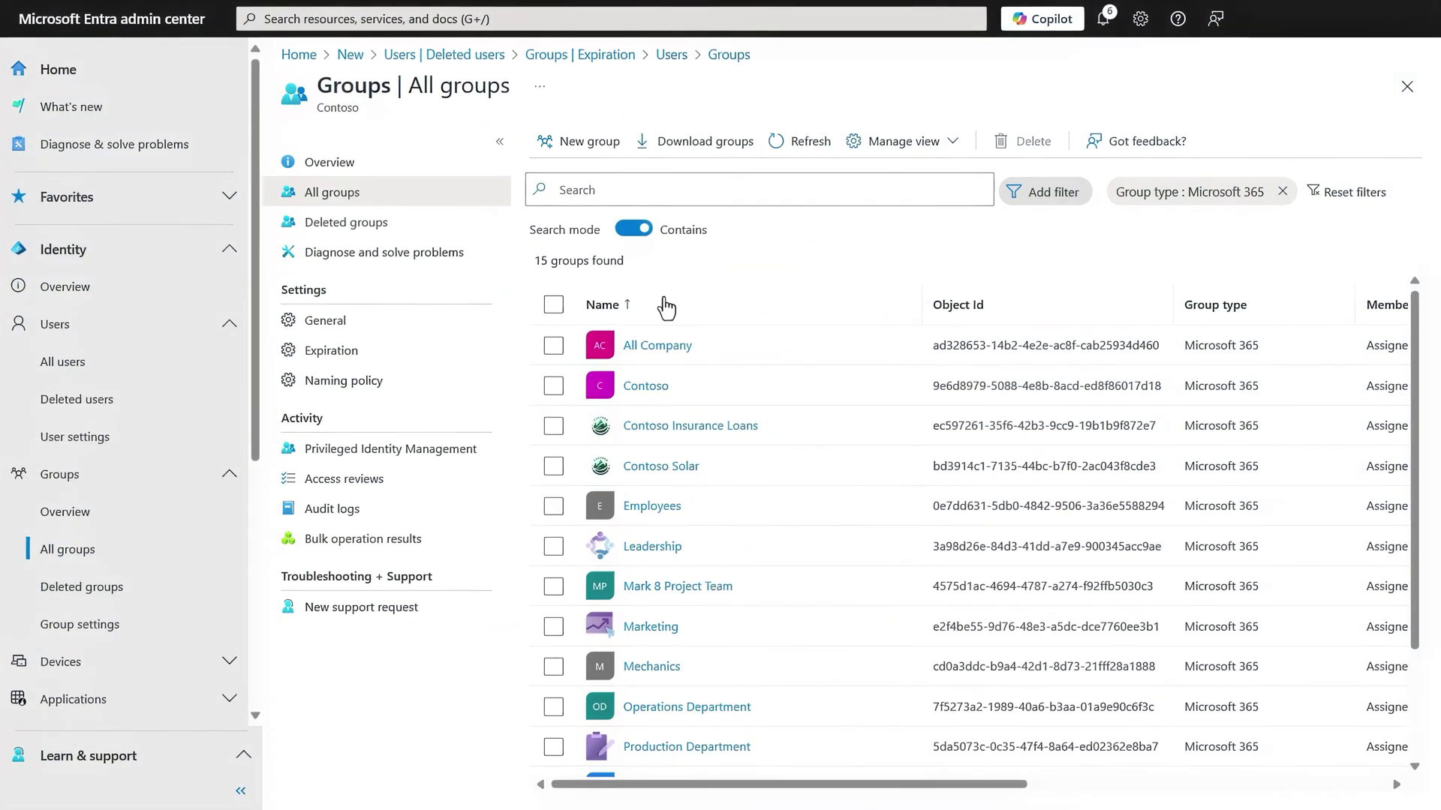
Set a 180-day group lifetime, paste the ownerless-group contact e-mail, and choose which groups expire.
click(391, 365)
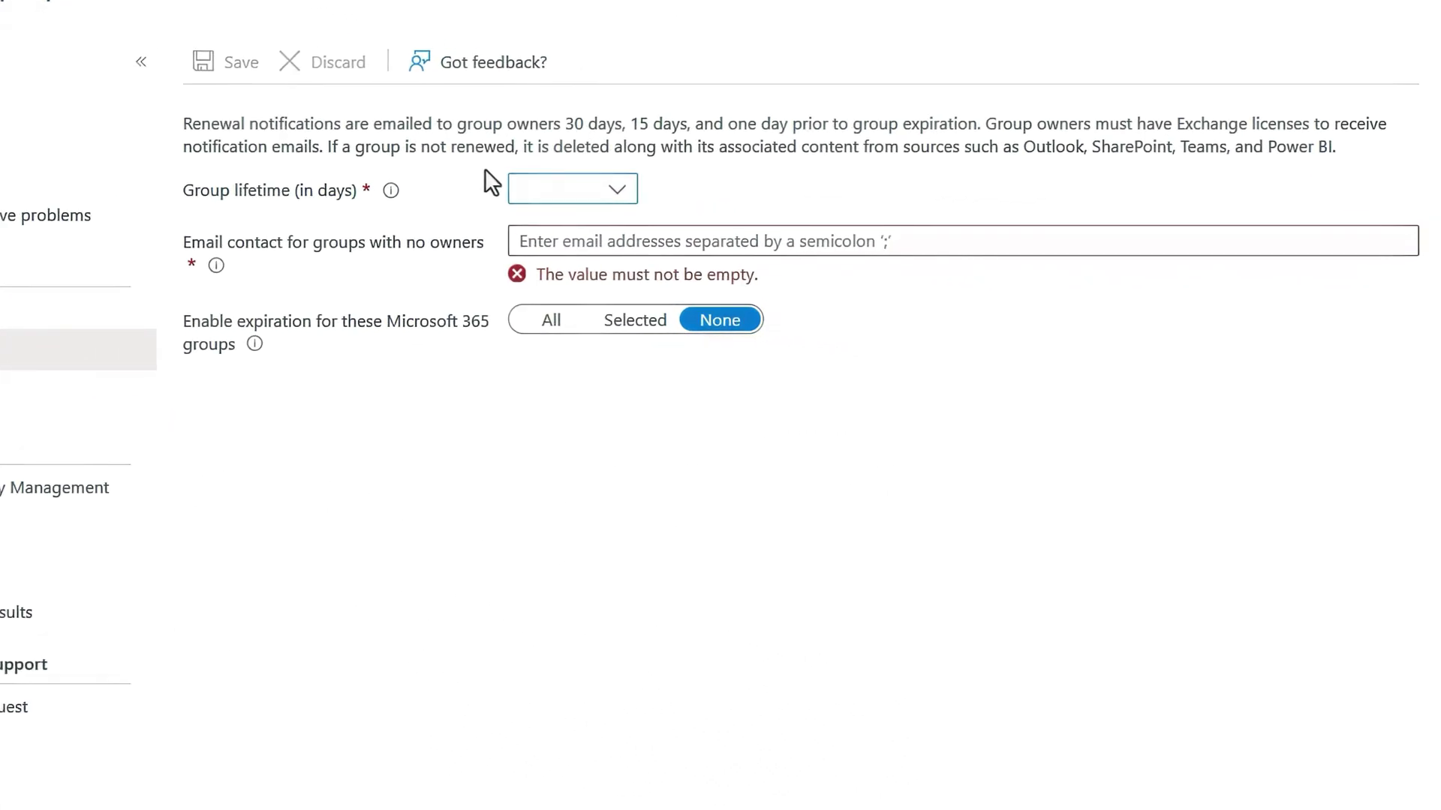
click(618, 191)
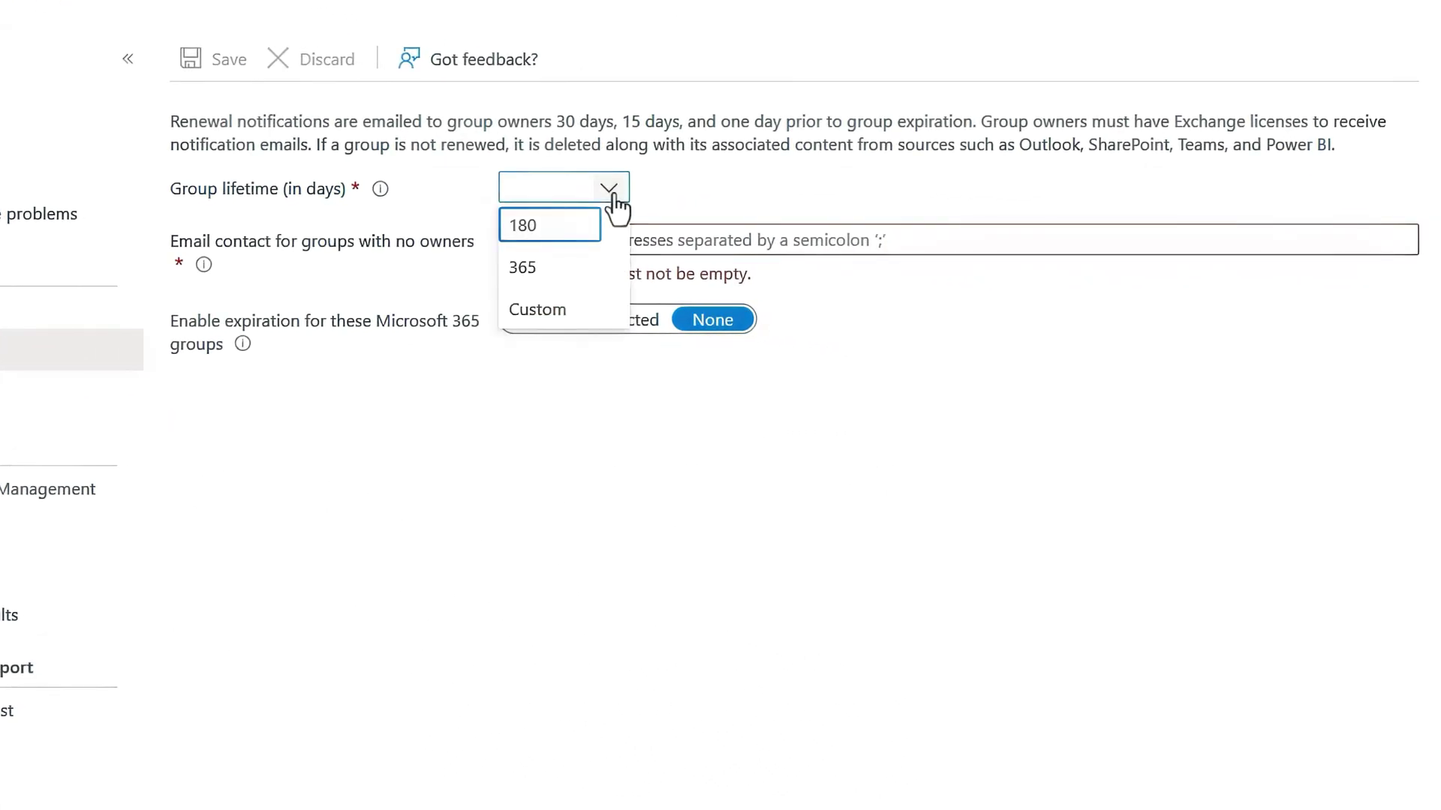
key(Down)
key(Down)
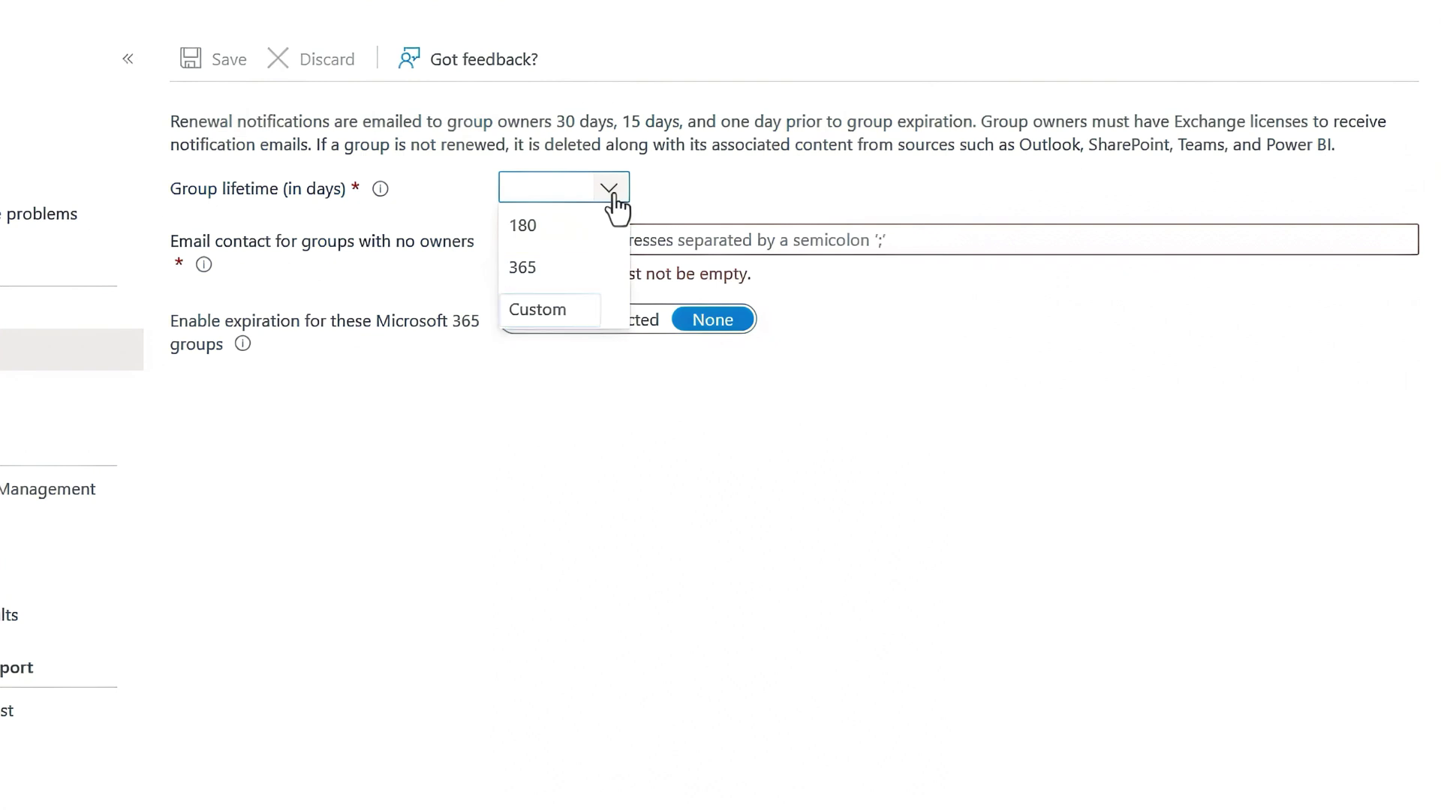
click(603, 229)
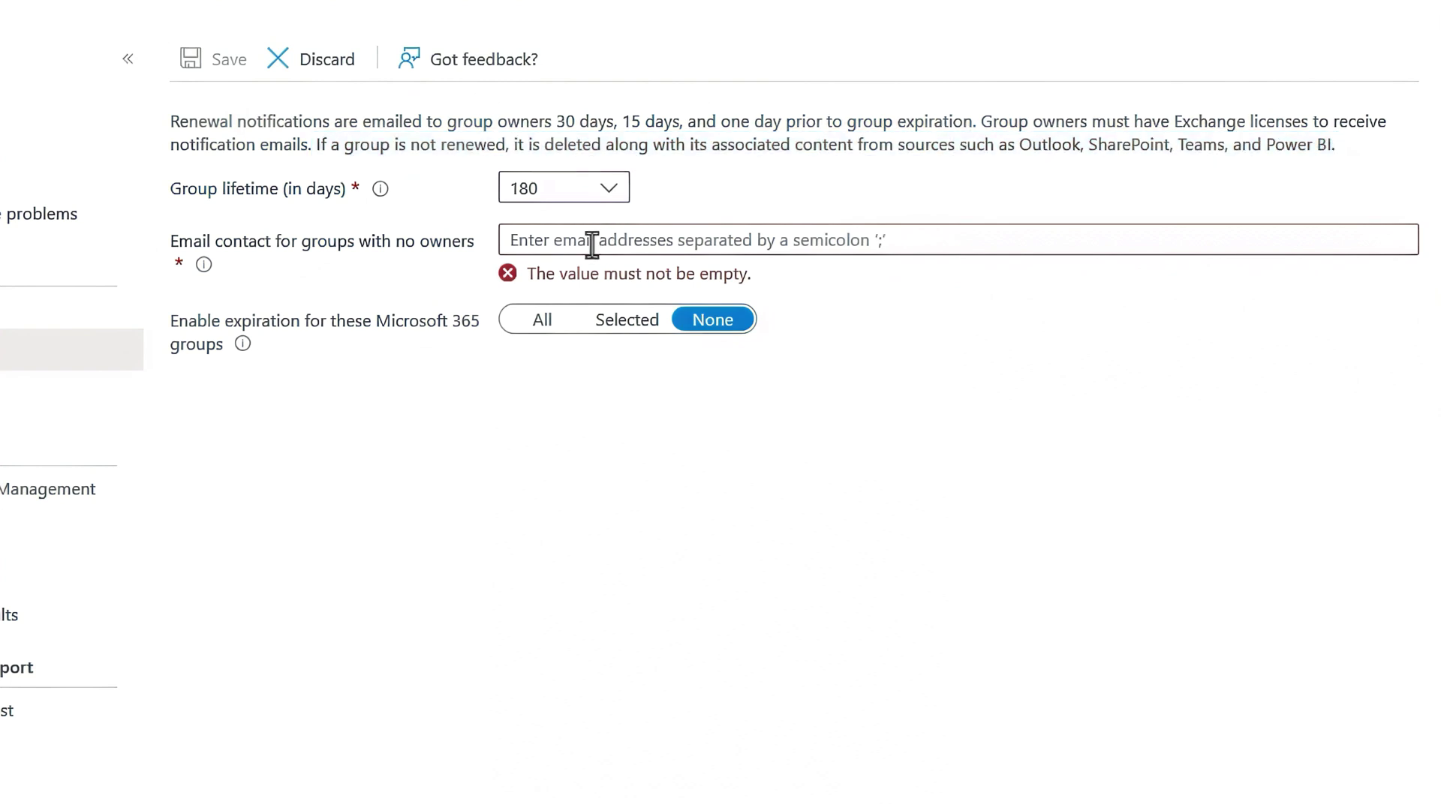
click(592, 244)
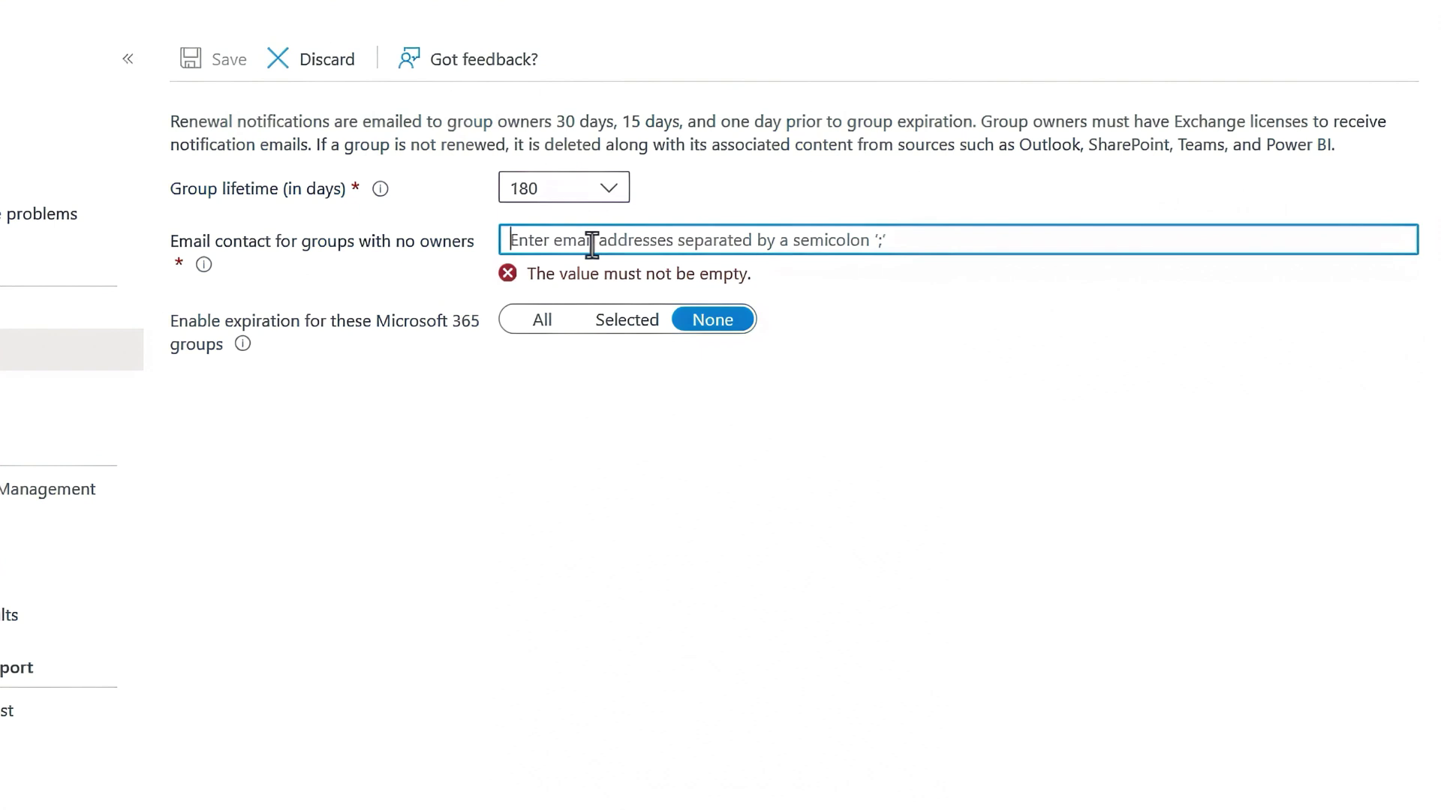
key(ctrl+v)
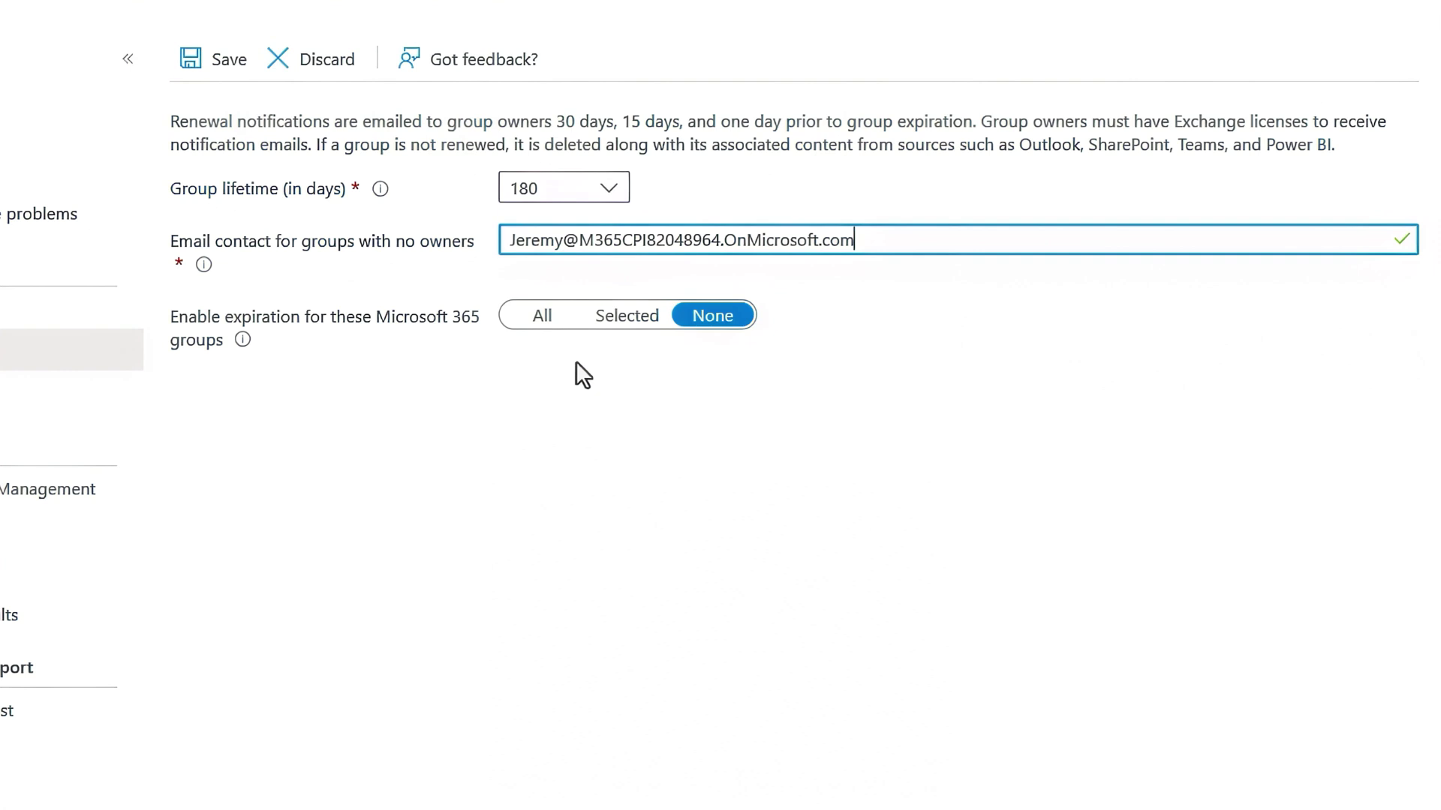
click(542, 316)
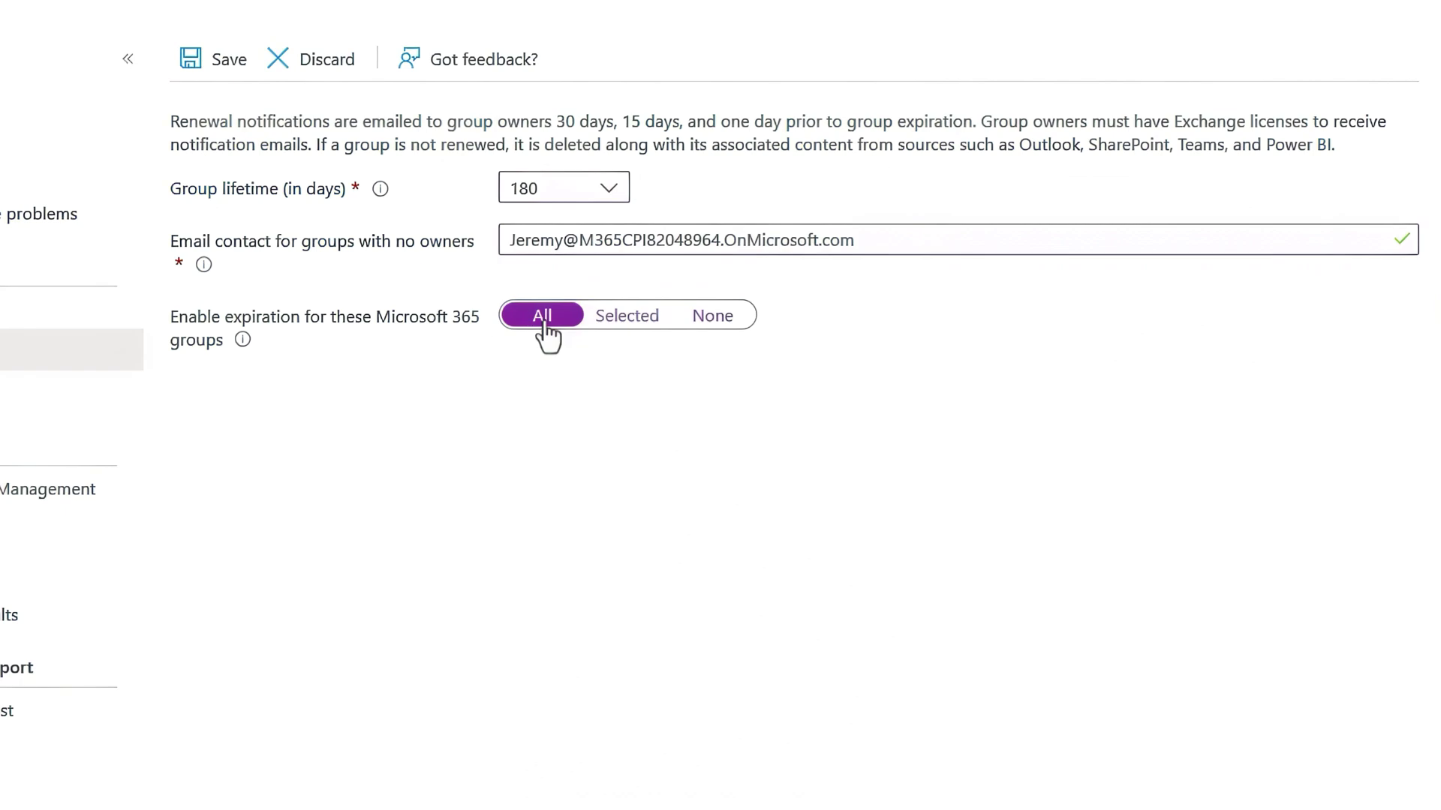
Limit expiration to seven selected groups, including Contoso Solar, Marketing and Relecloud partnership.
click(626, 316)
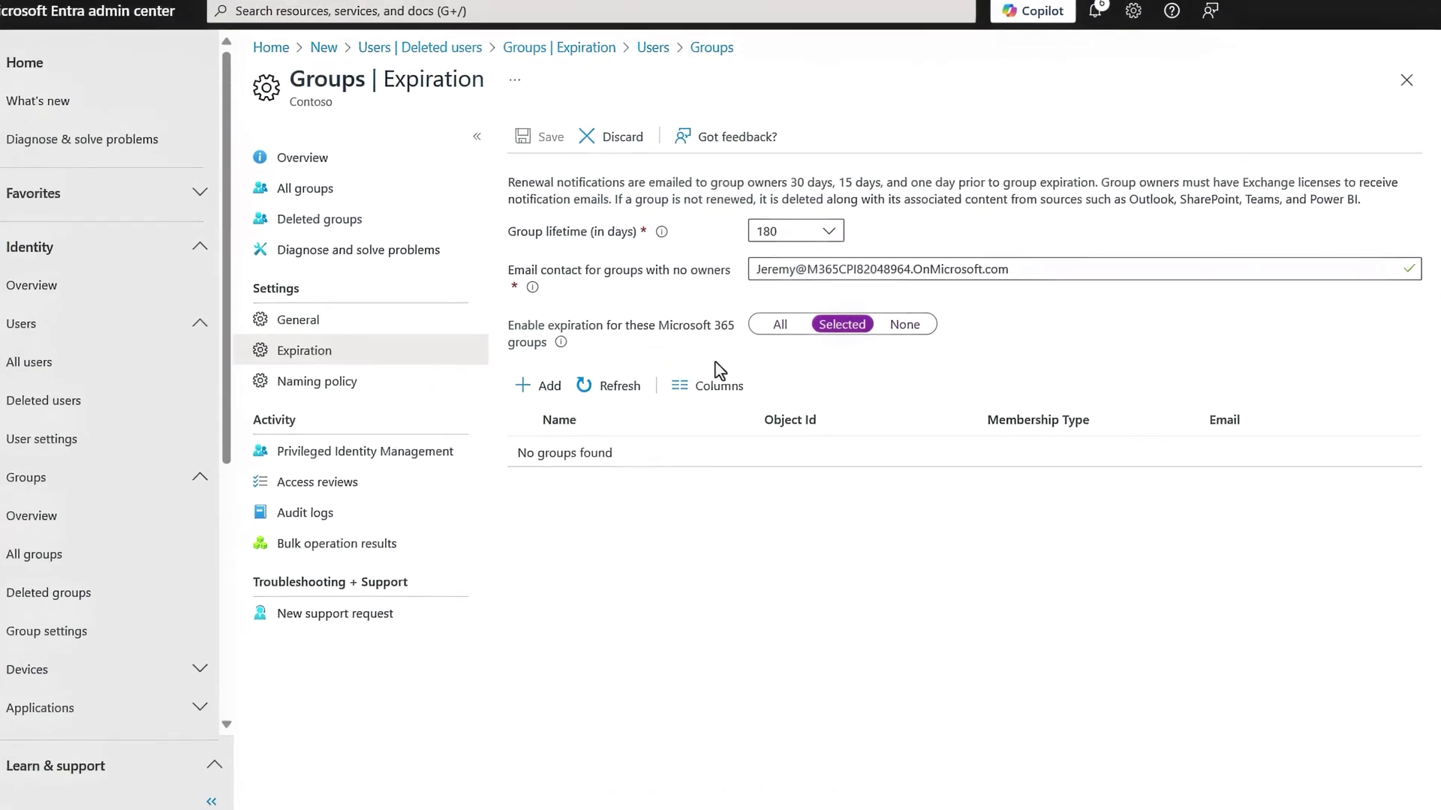
click(540, 386)
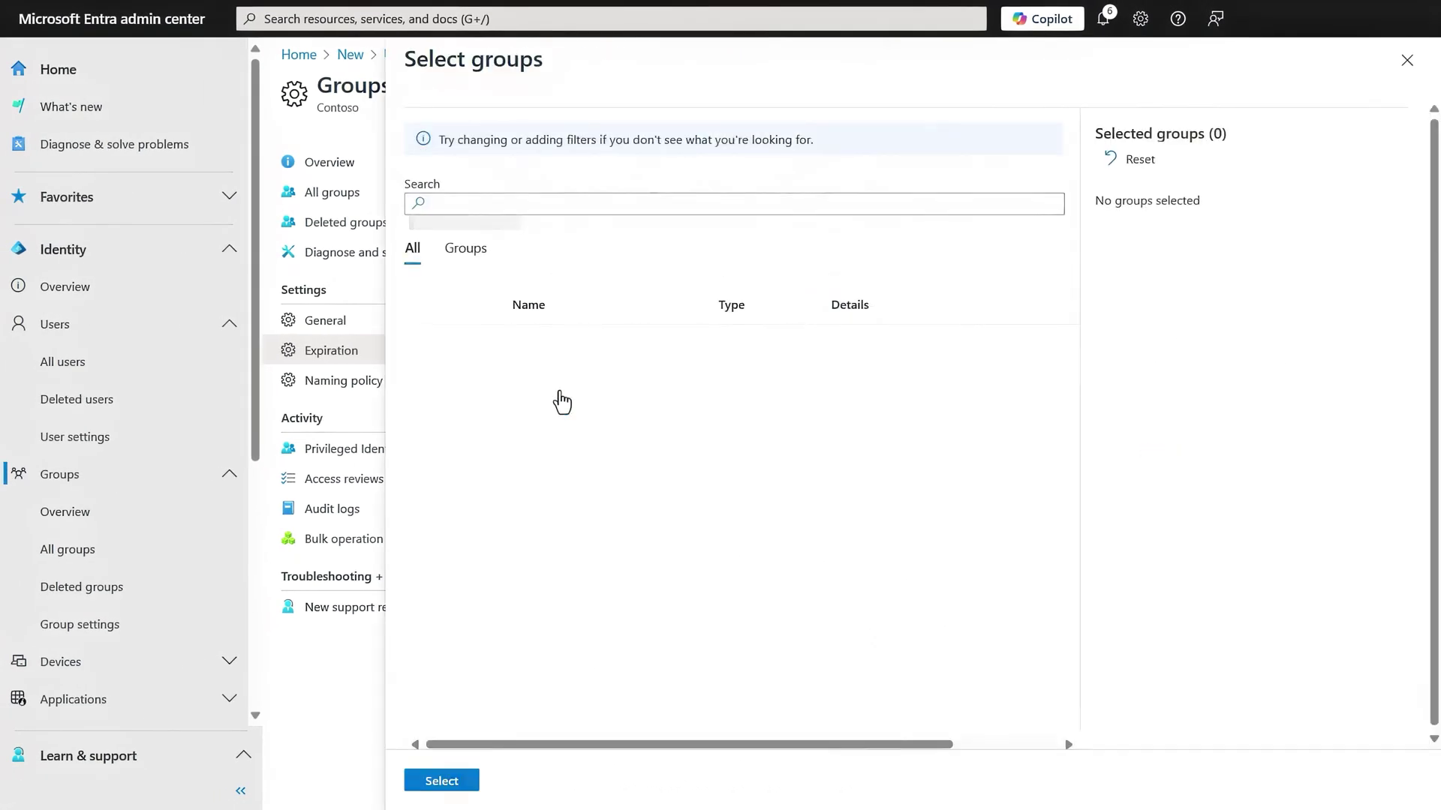
click(427, 493)
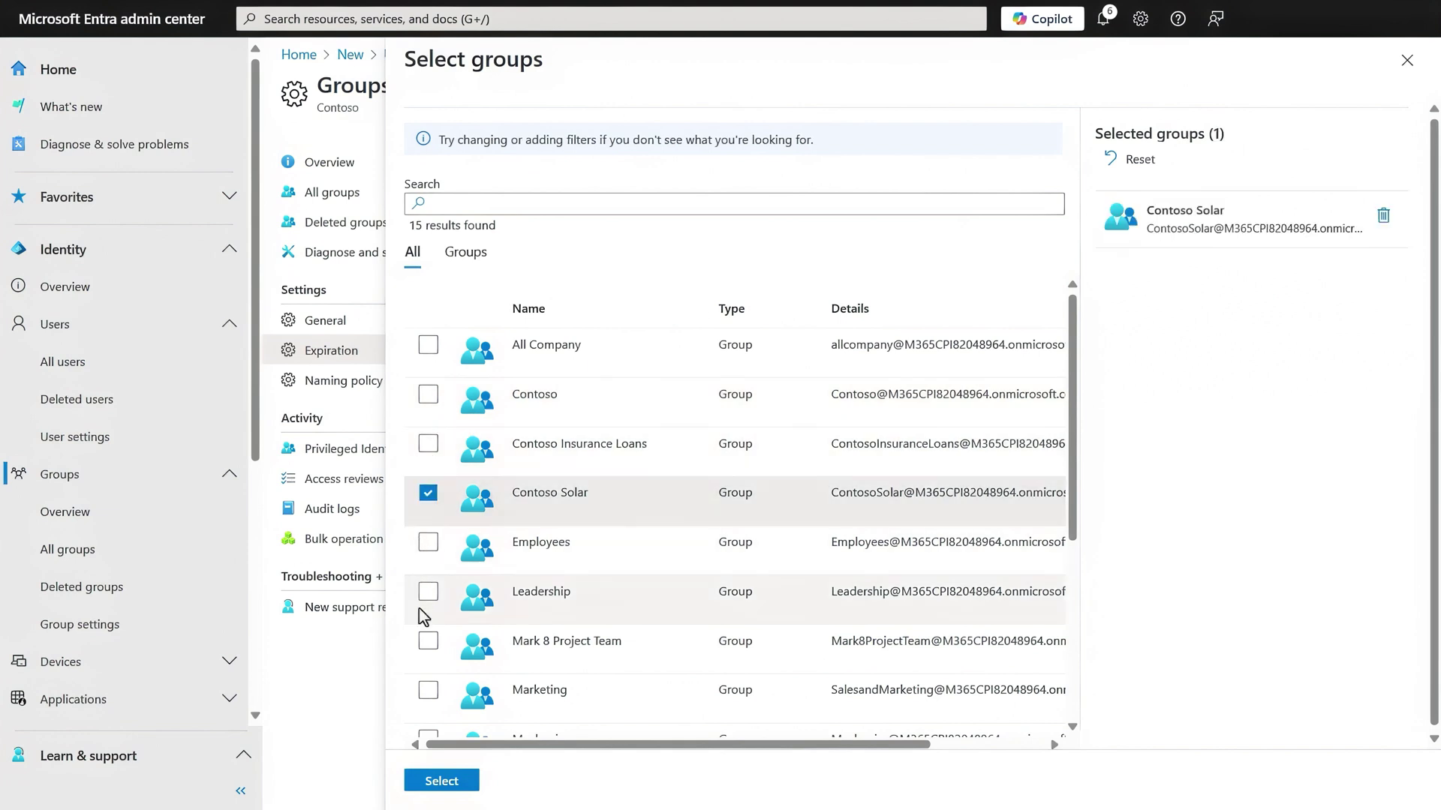
click(428, 641)
click(427, 690)
scroll(428, 698, down, 3)
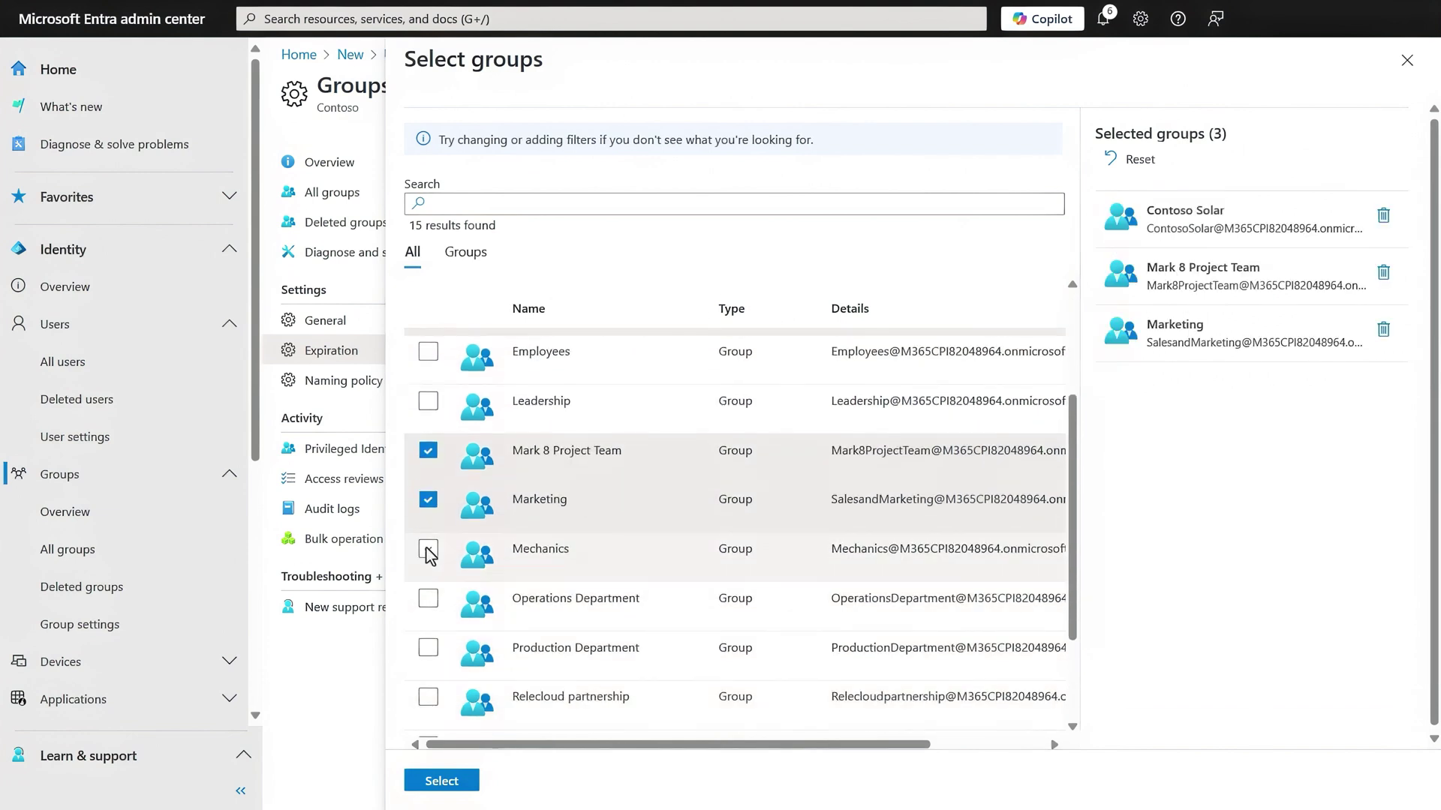
click(428, 549)
click(427, 598)
click(428, 647)
click(427, 697)
click(439, 781)
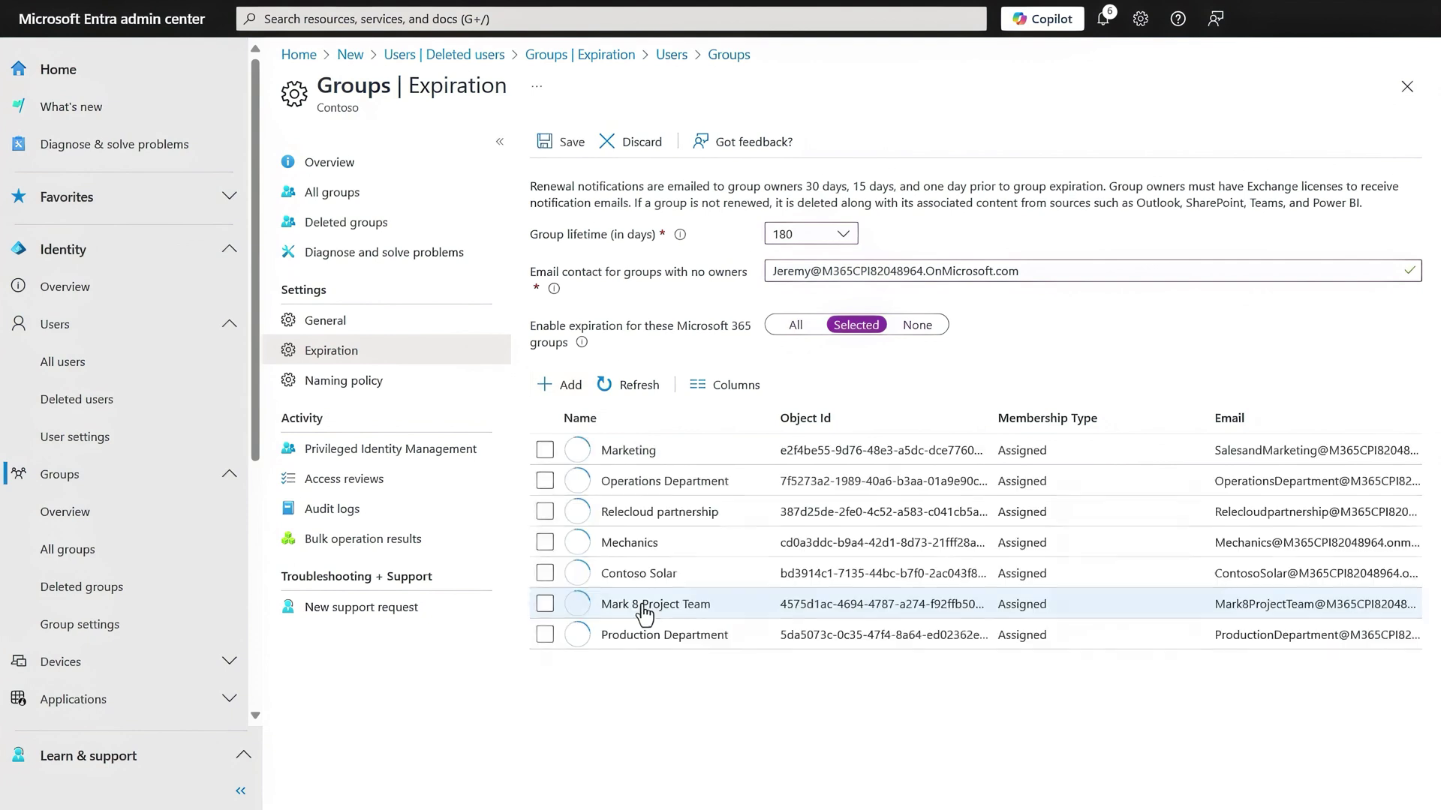
Switch expiration to None, then All Microsoft 365 groups, and save.
click(918, 326)
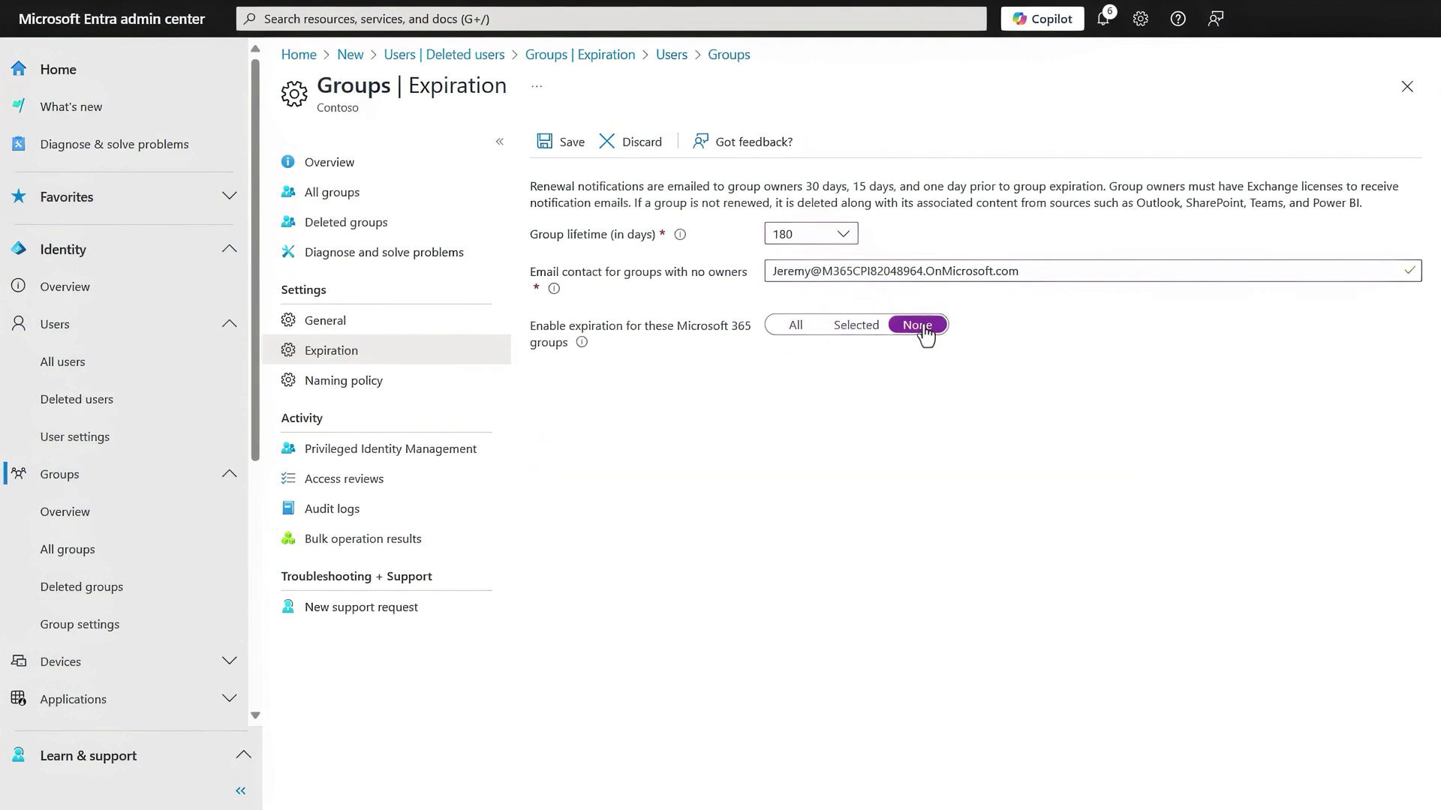
click(796, 325)
click(550, 143)
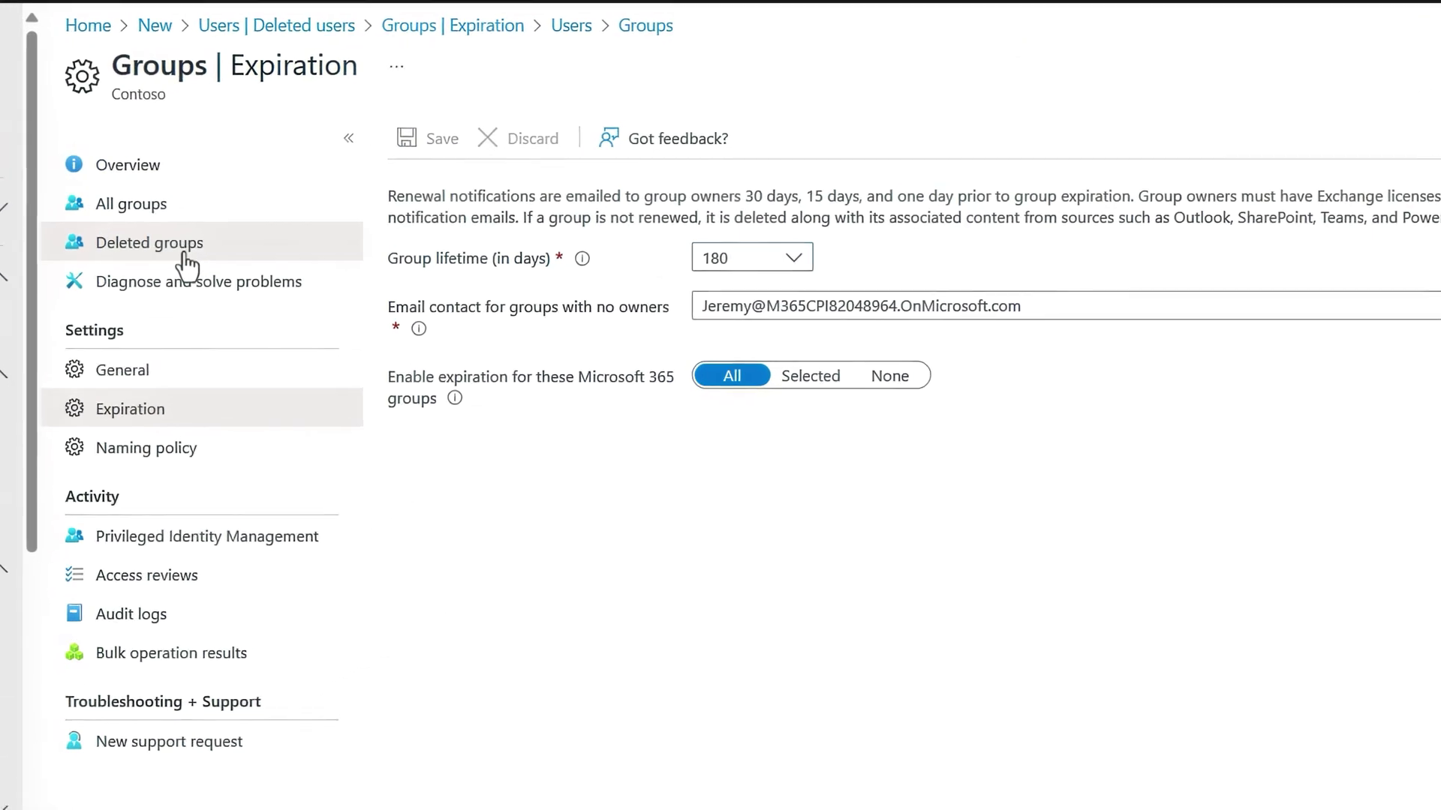
View the deleted groups, then open the Mech13ARM device's details.
click(367, 223)
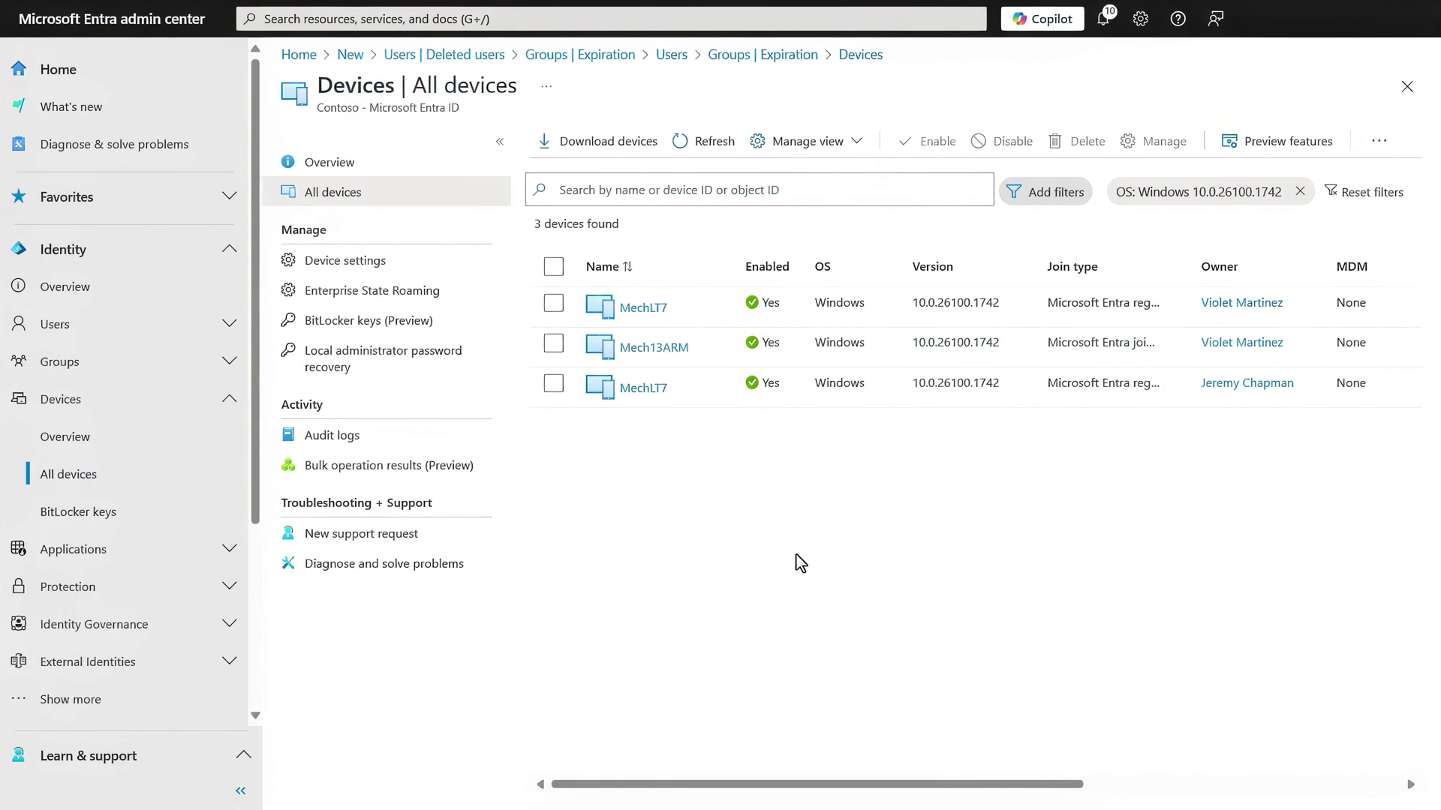
click(675, 351)
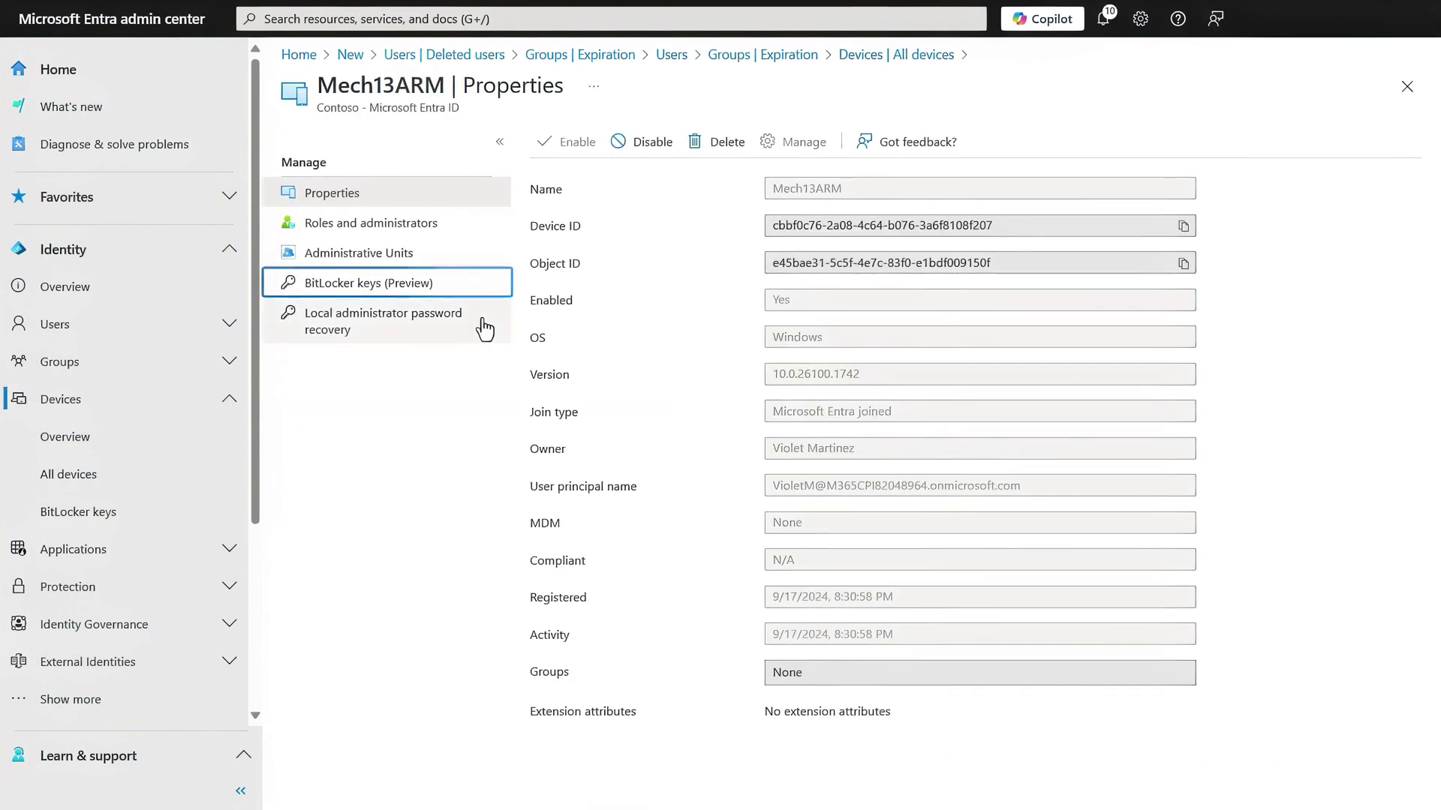
Reveal Mech13ARM's BitLocker recovery key, then return to the filtered All devices list.
click(421, 298)
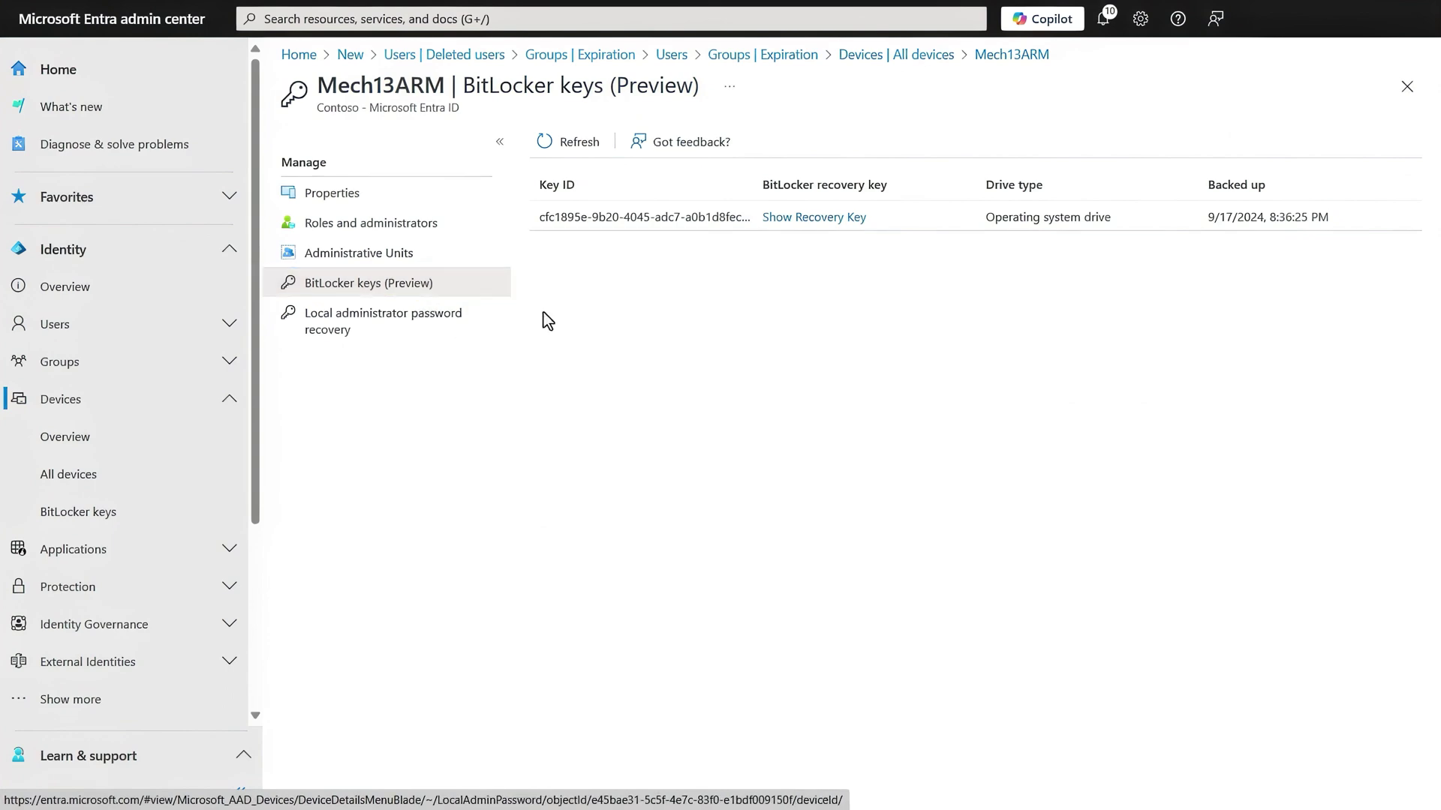
click(794, 217)
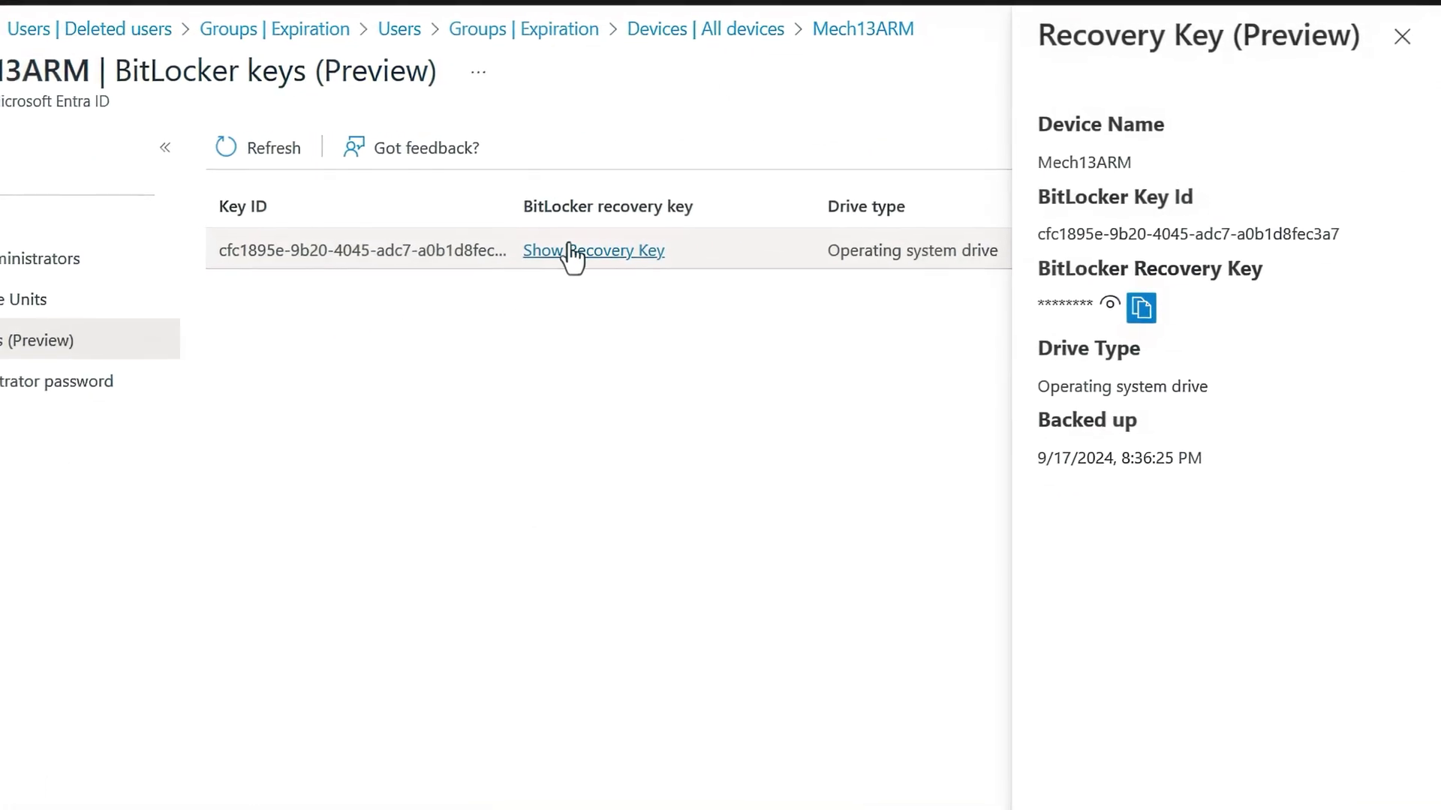
click(1136, 287)
click(1112, 319)
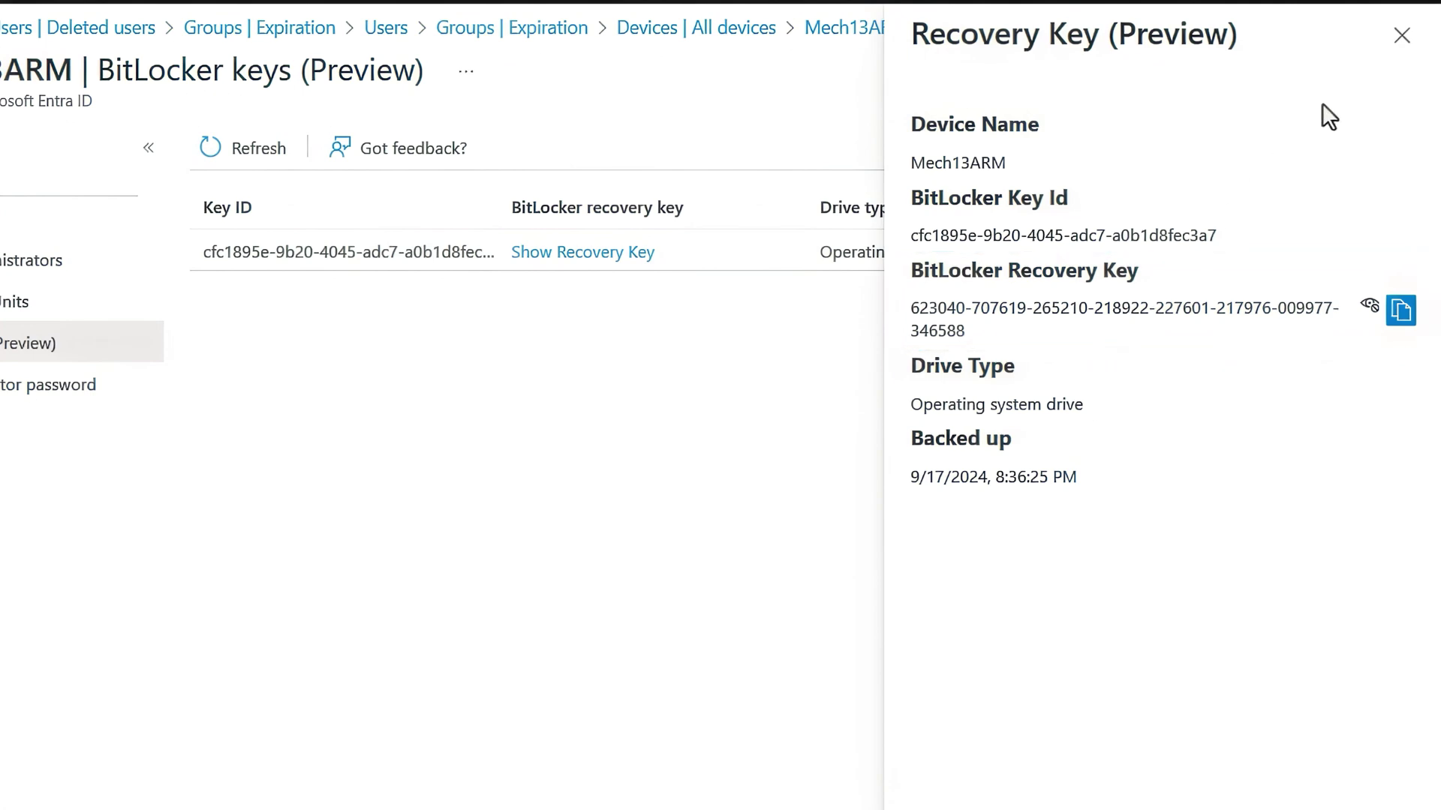
click(1401, 35)
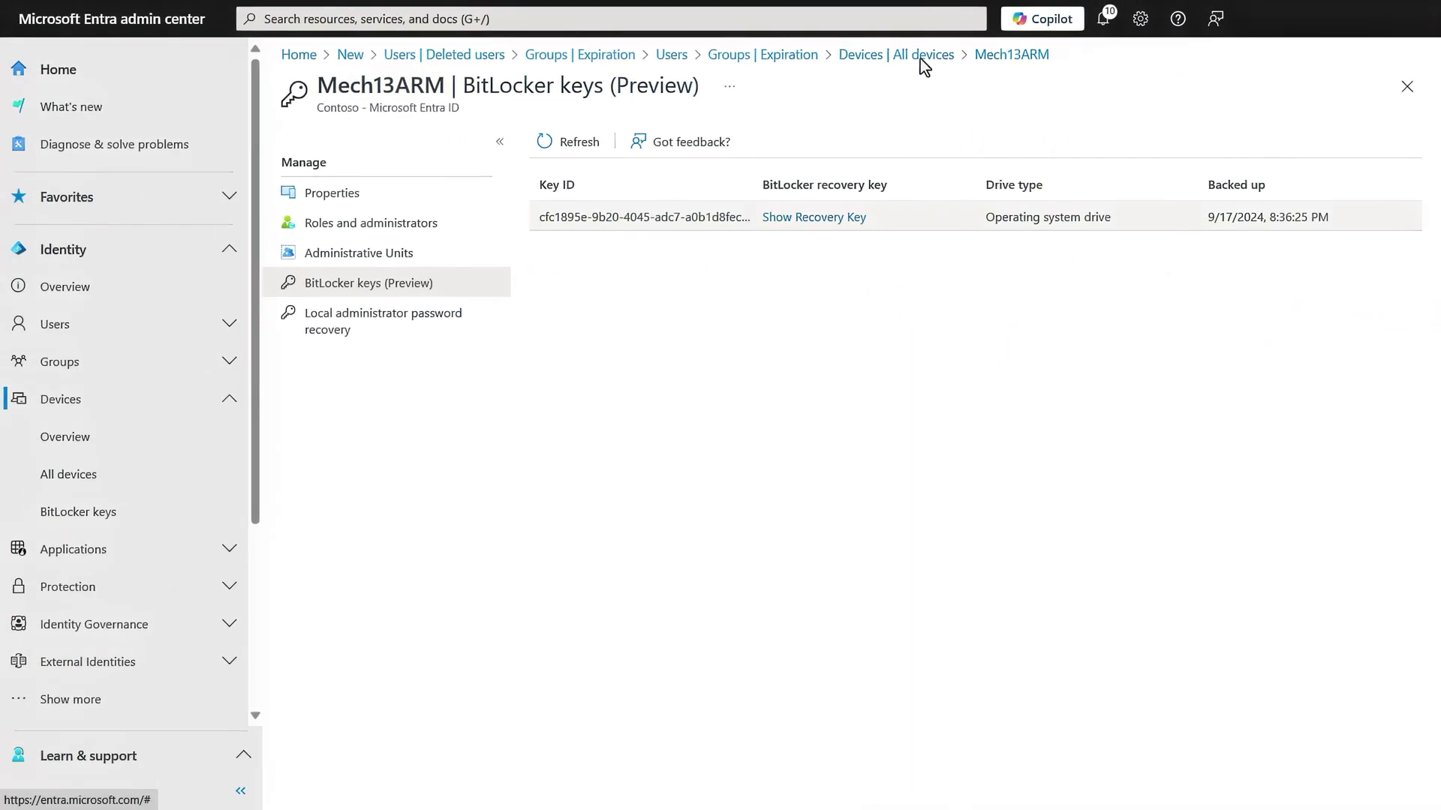
click(920, 59)
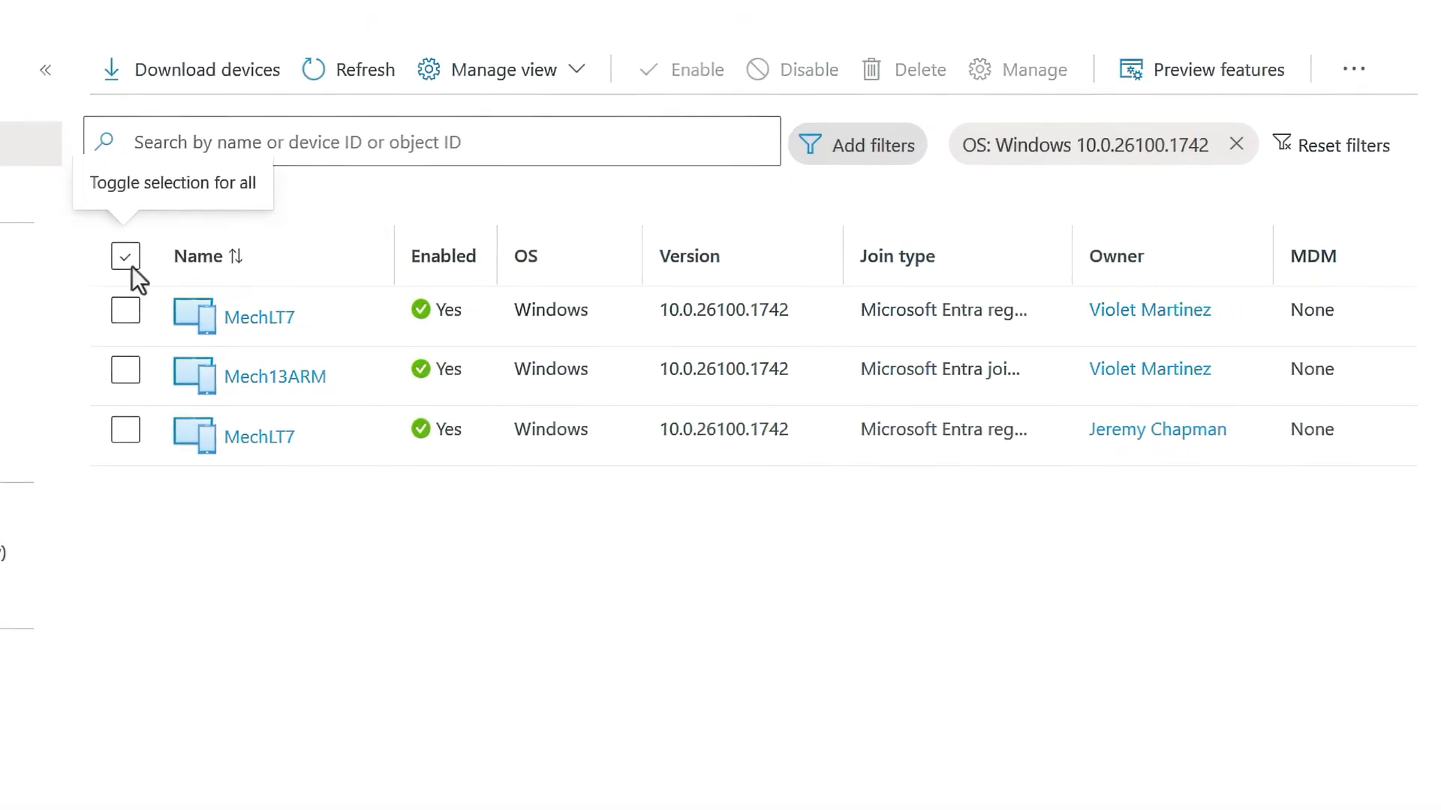
Select all three Windows 10.0.26100.1742 devices and start deleting them.
click(132, 267)
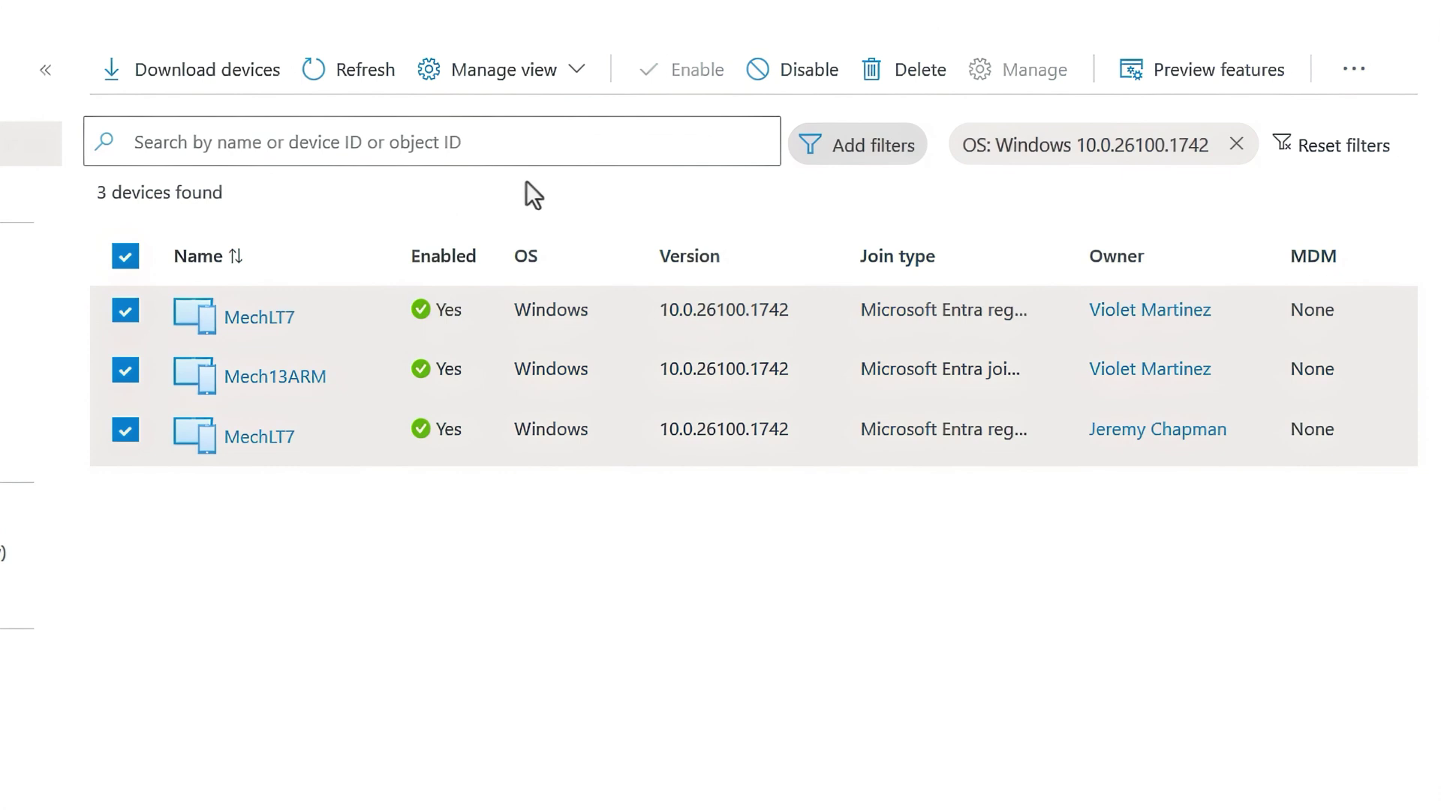
click(903, 75)
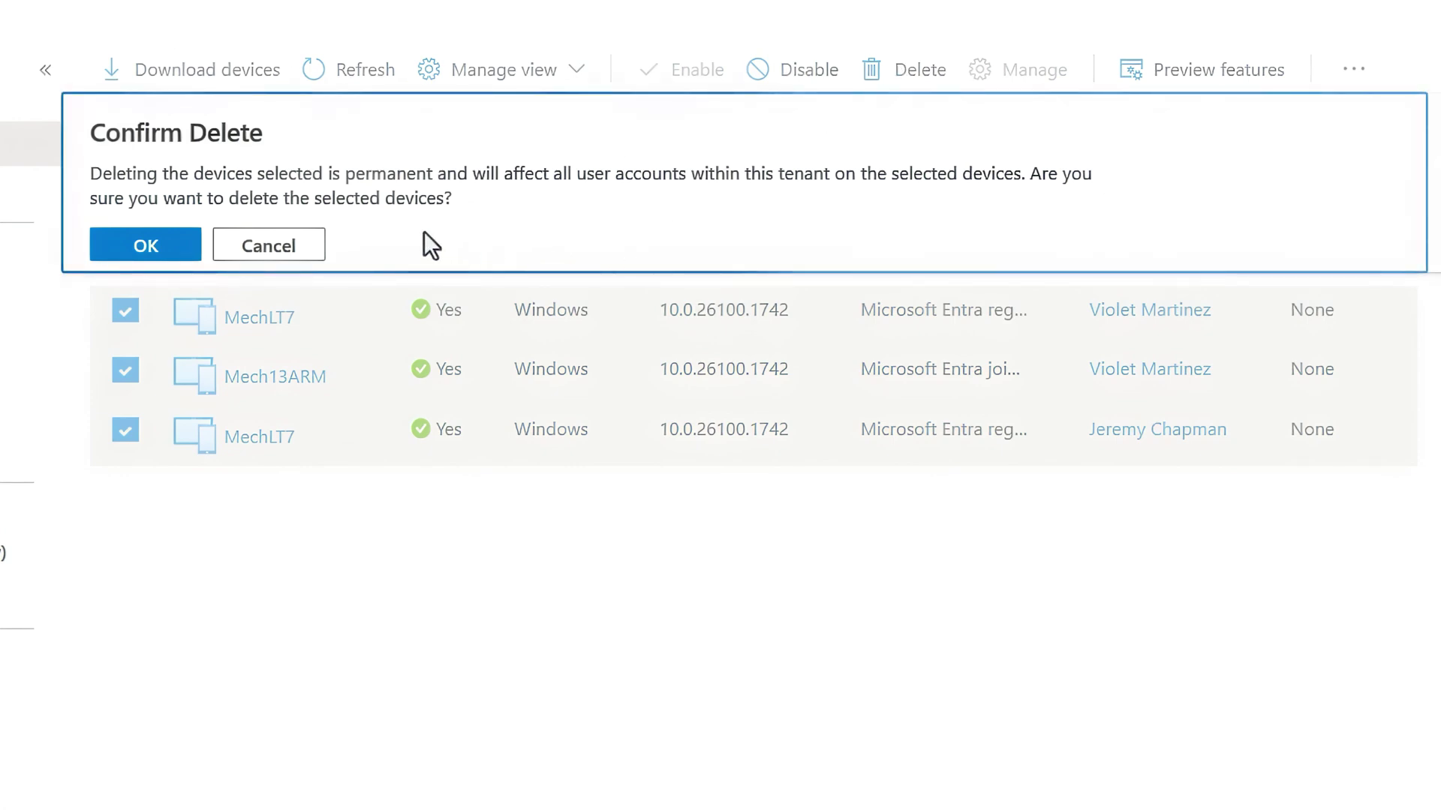